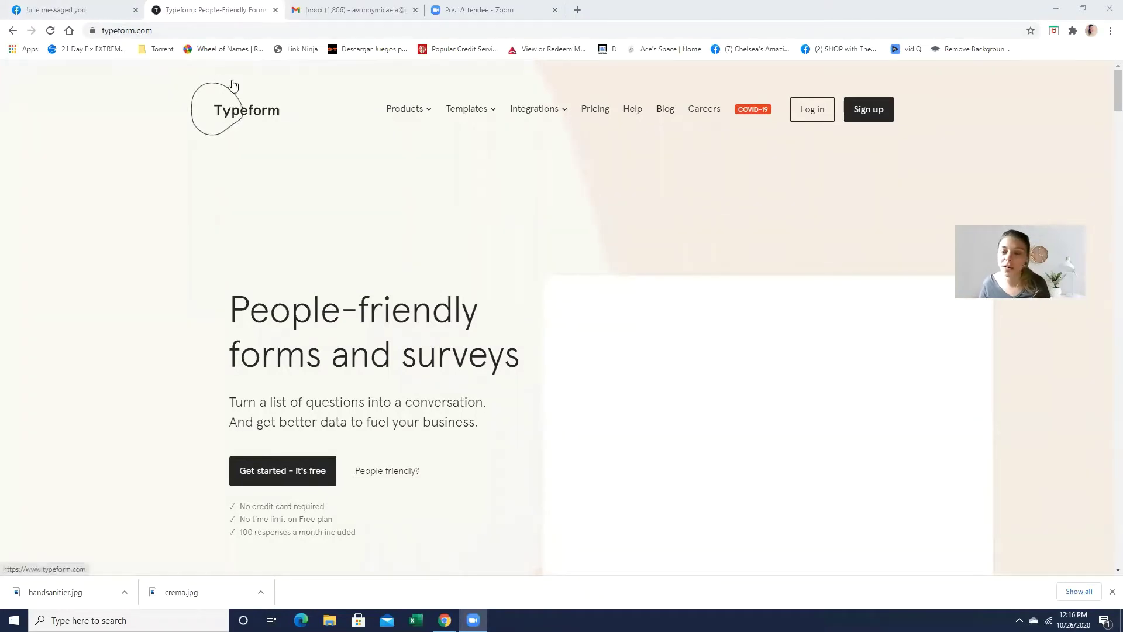
Step: Sign in and delete the Leads and Samples typeforms, keeping only Coupon code
click(815, 119)
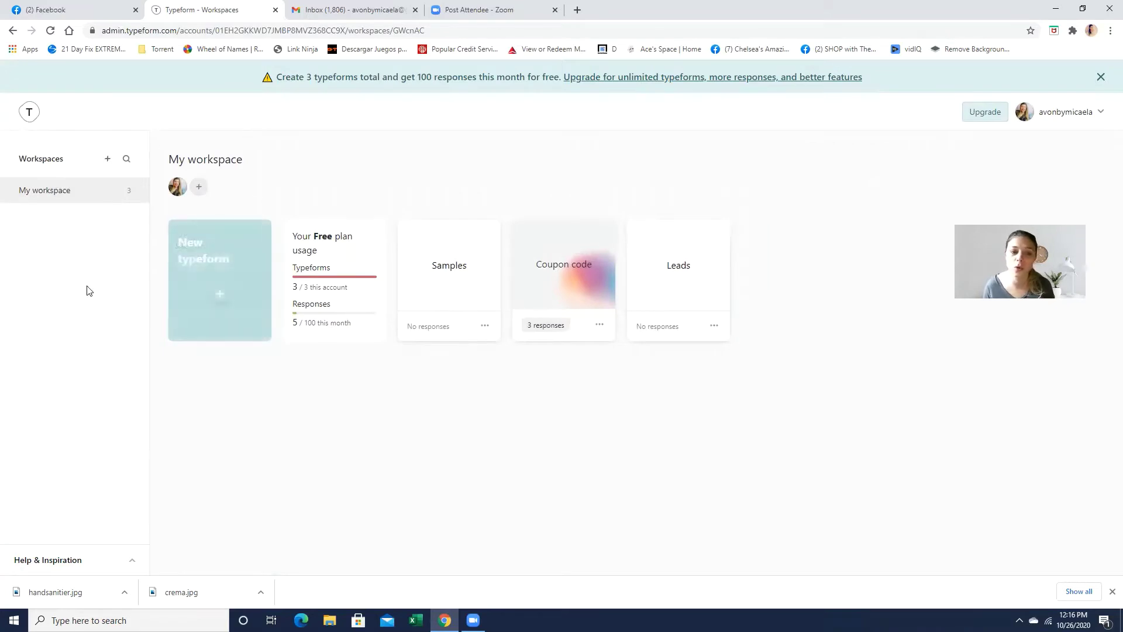
mouse_move(185, 248)
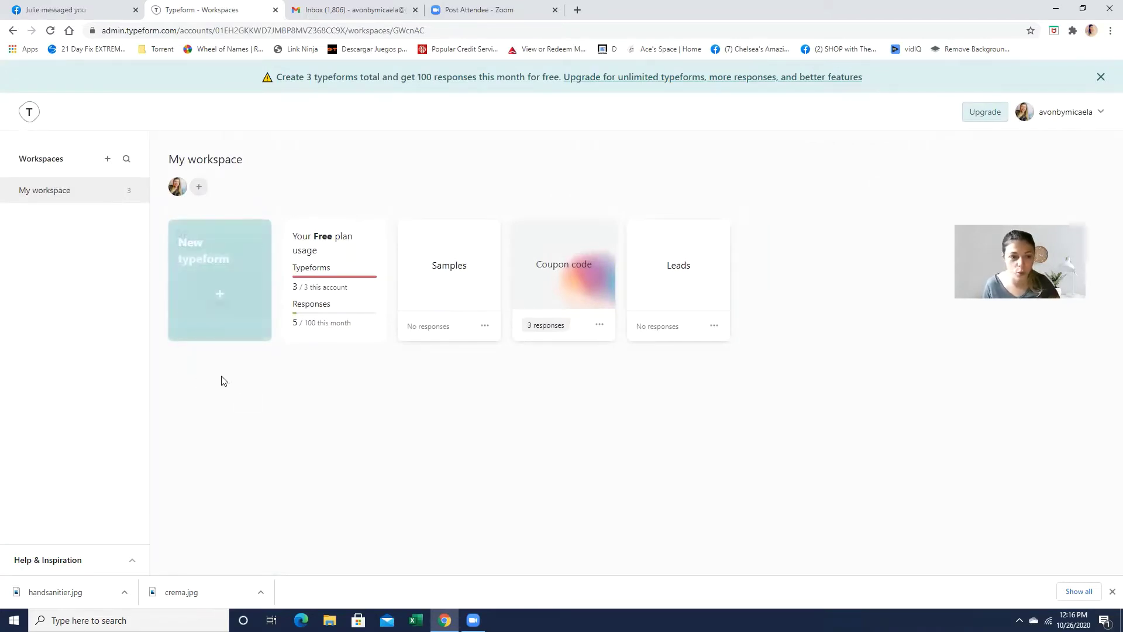
click(715, 325)
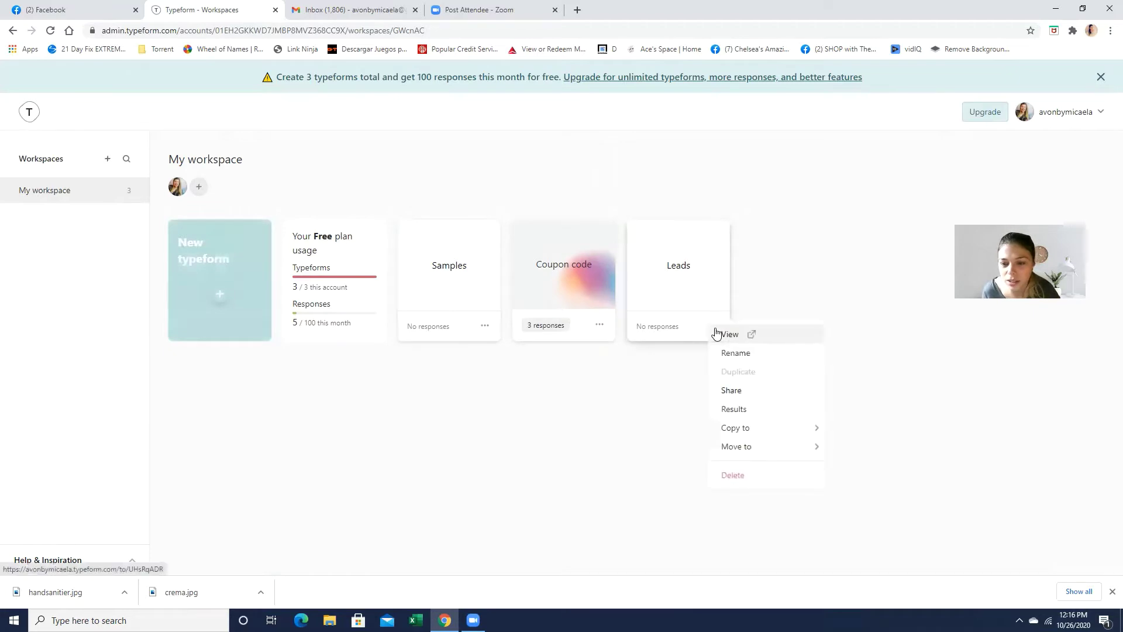
click(760, 475)
click(656, 364)
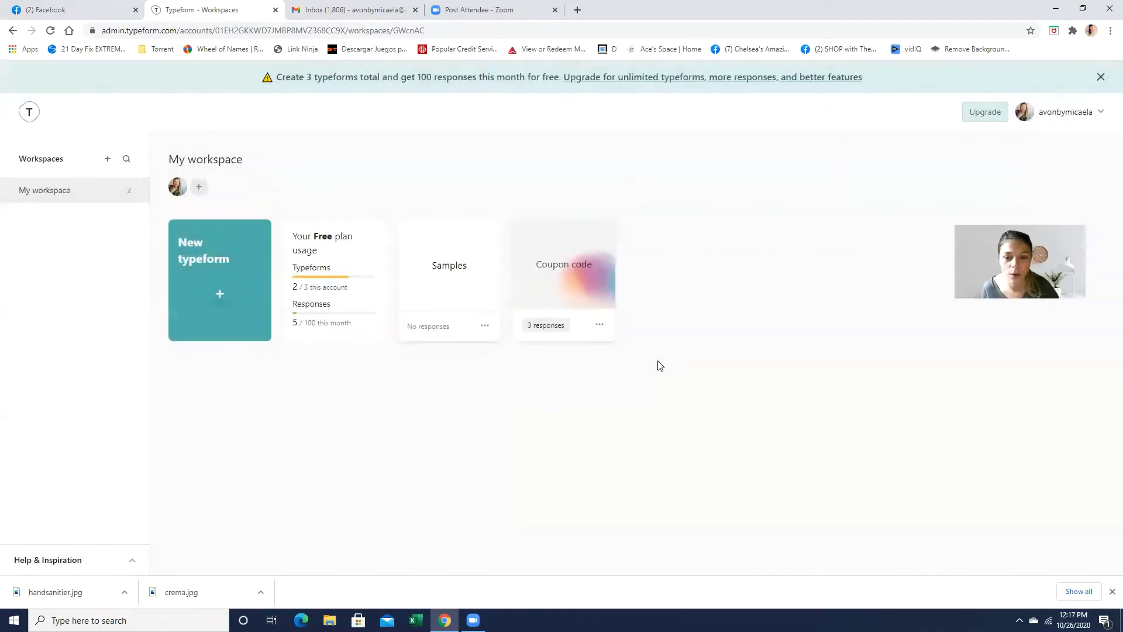
click(485, 325)
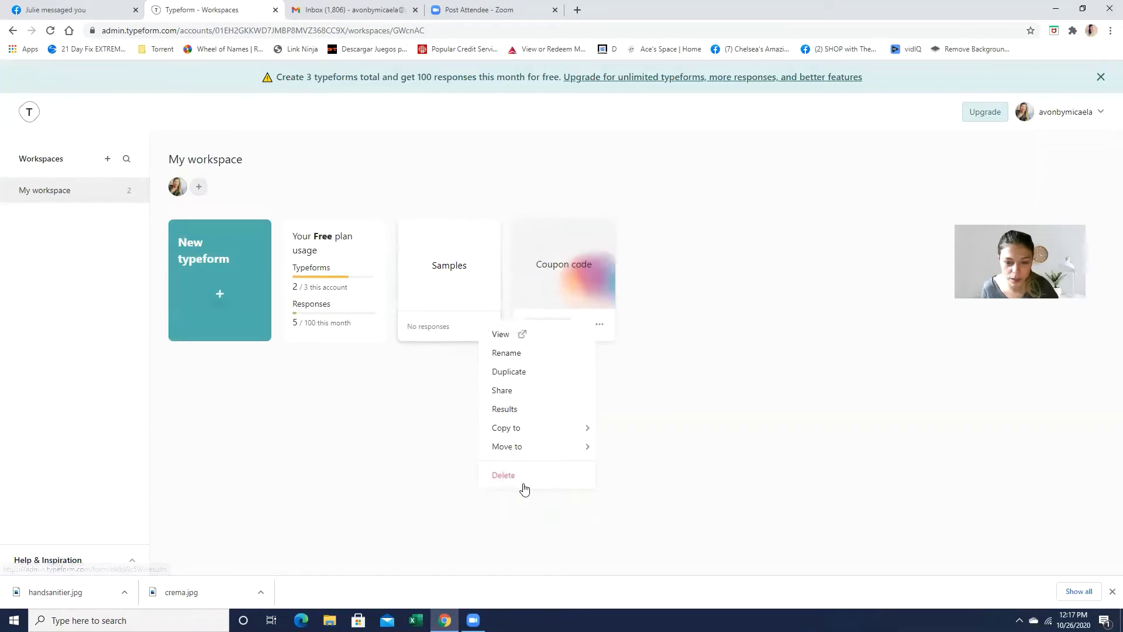
click(526, 475)
click(645, 367)
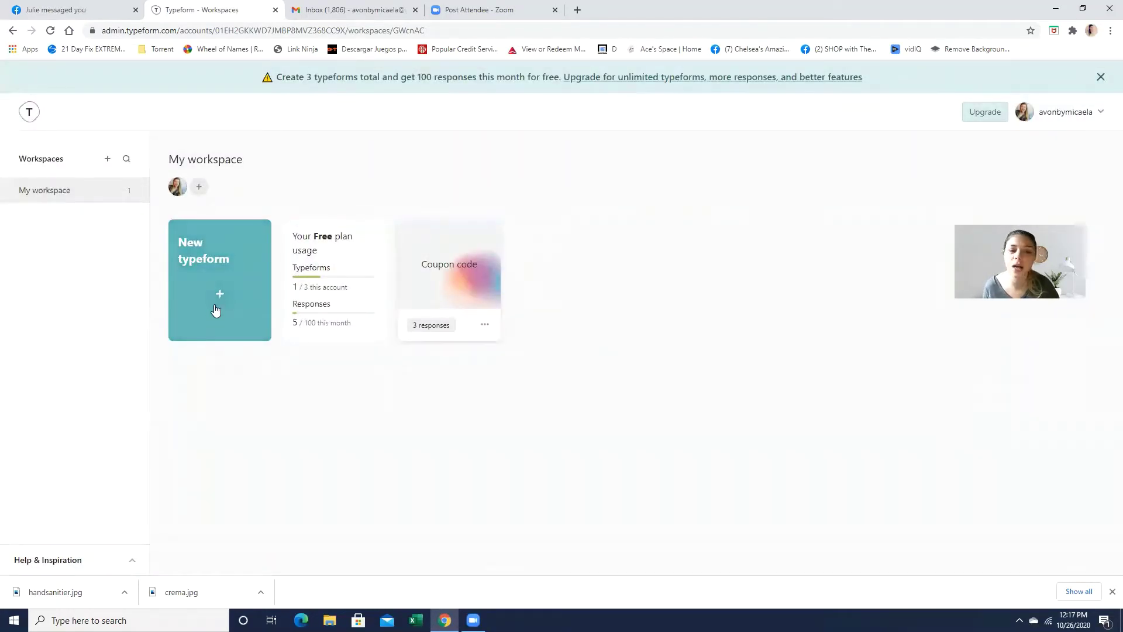
Step: Start a new typeform from scratch and name it 'codes'
click(217, 307)
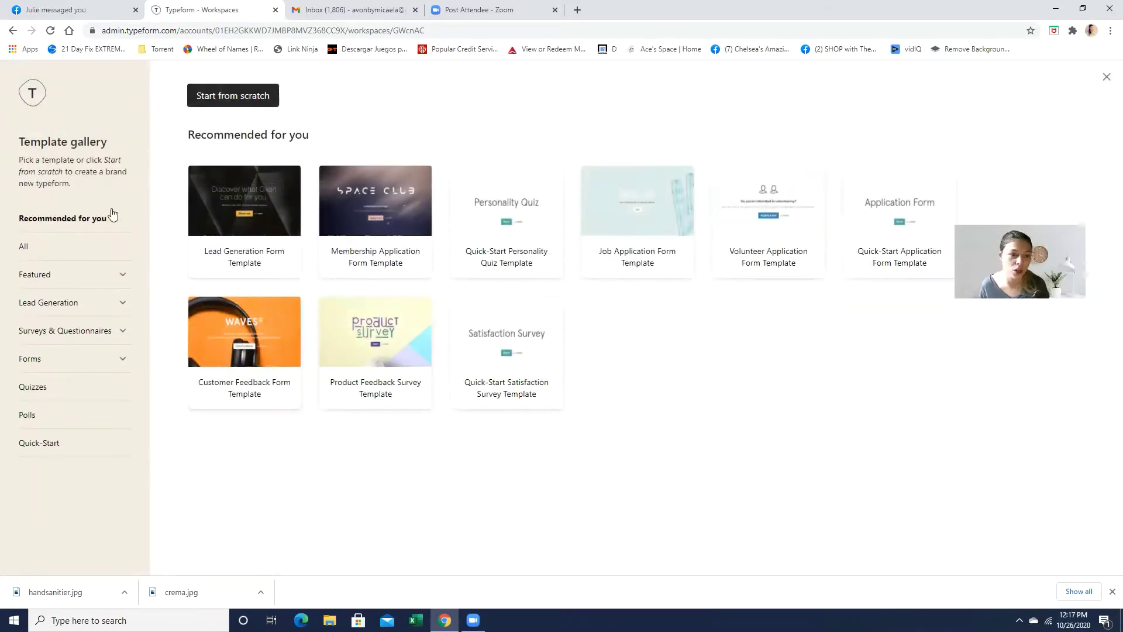
click(268, 103)
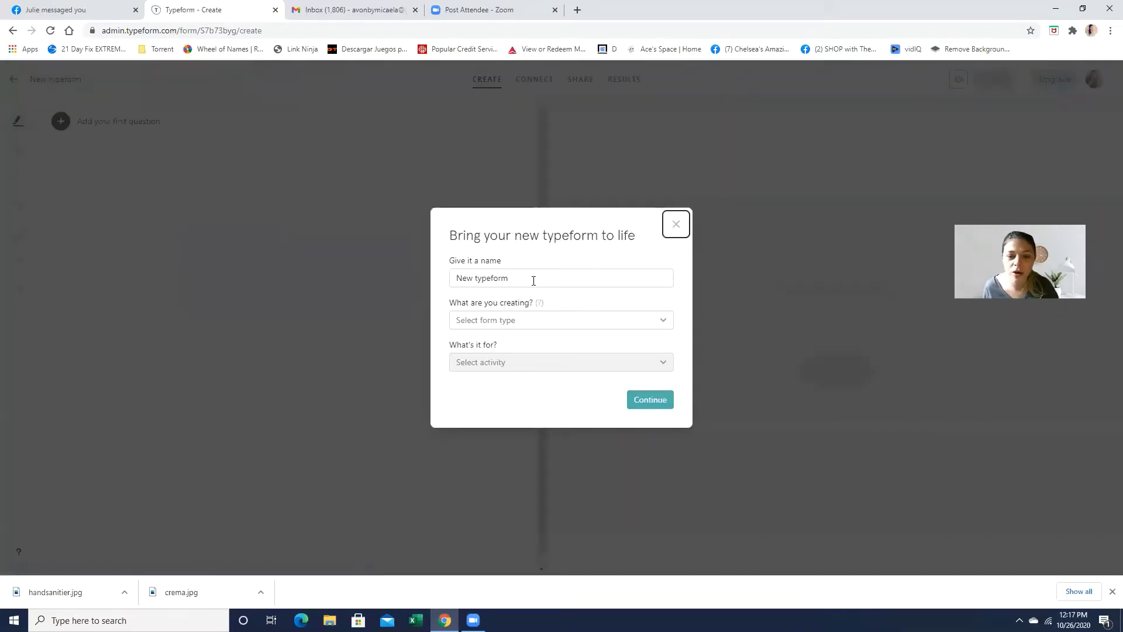
drag(534, 280, 444, 285)
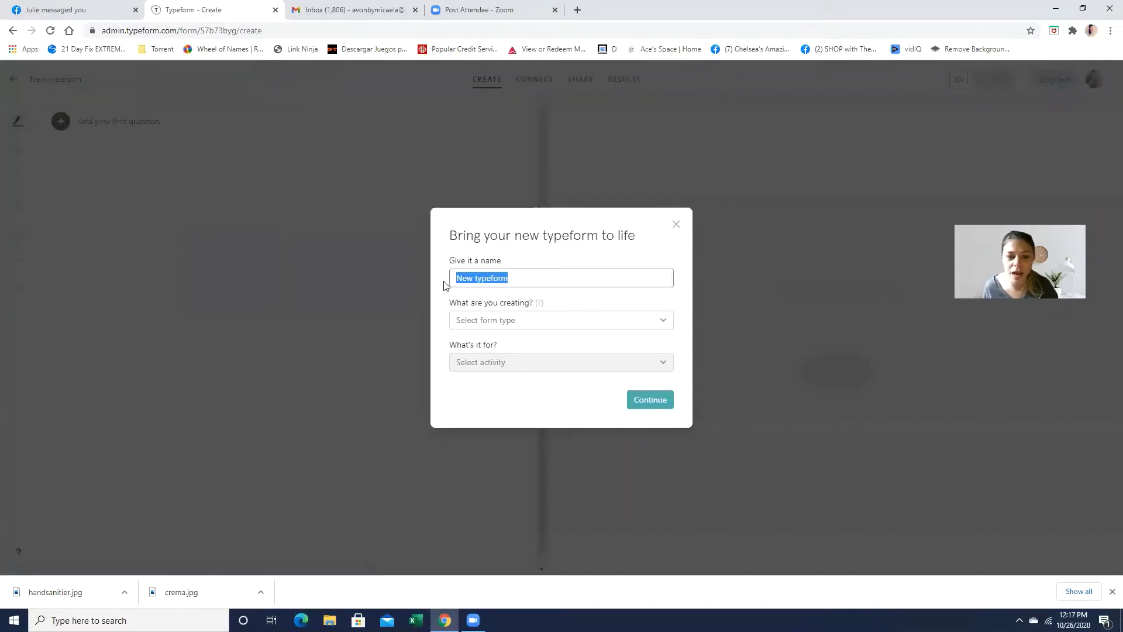
text(codes)
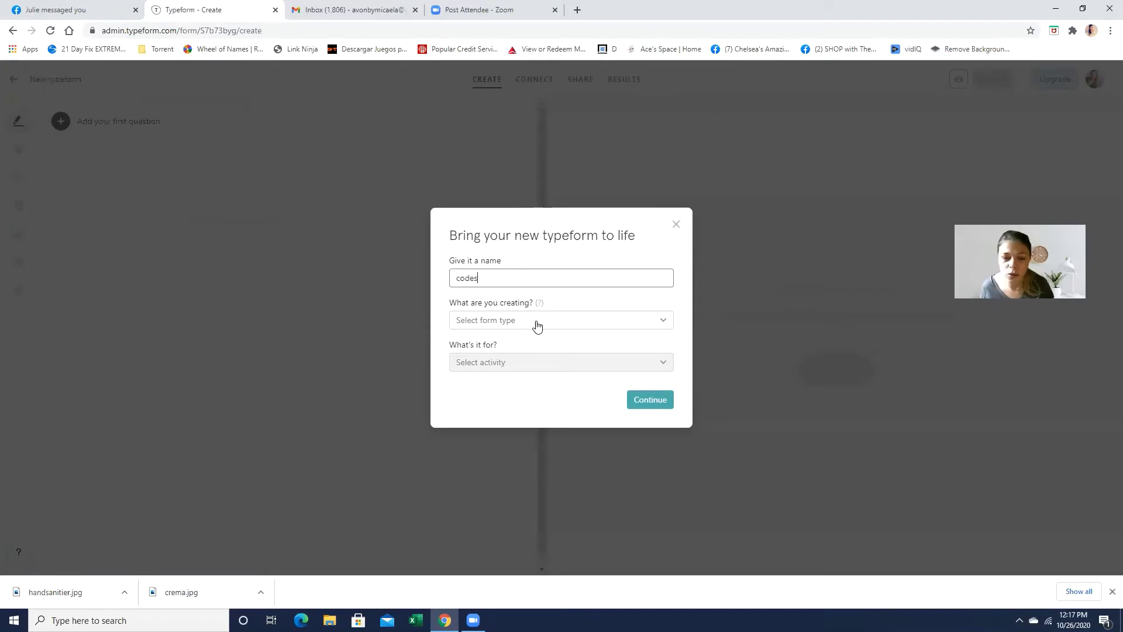
Step: Set the form type to Contact form and its purpose to Sales
click(537, 323)
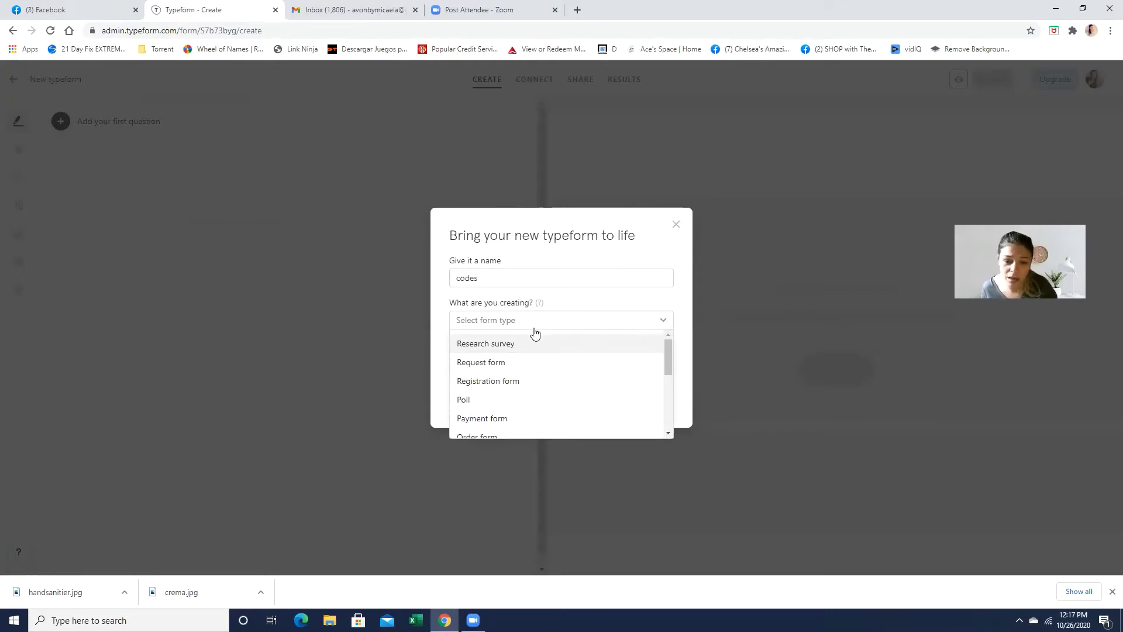
scroll(522, 379, down, 3)
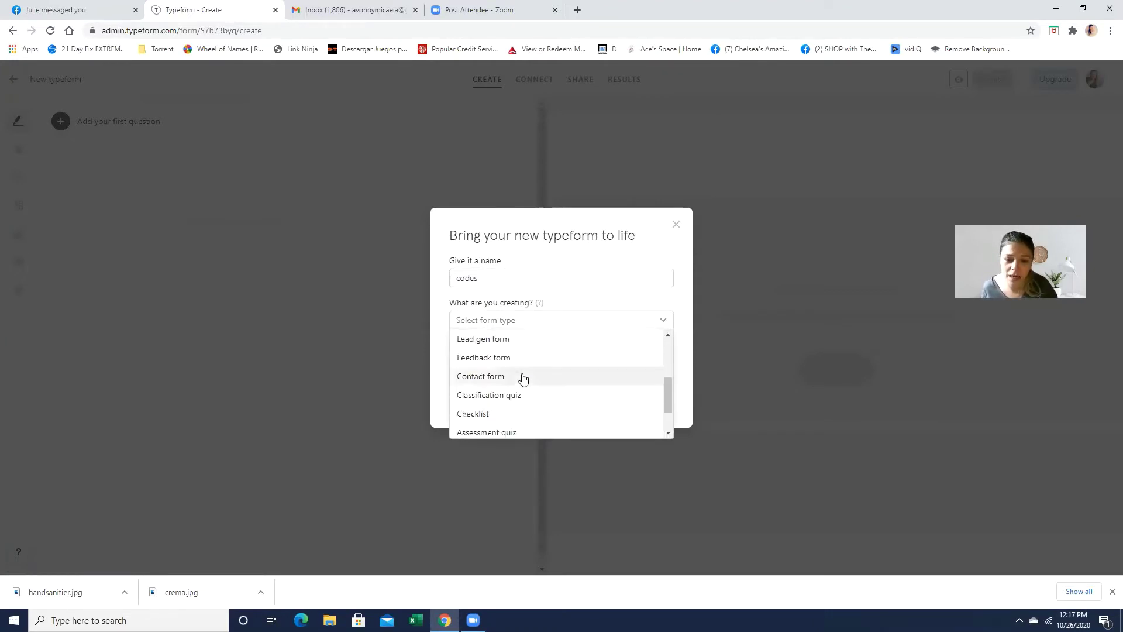
click(504, 380)
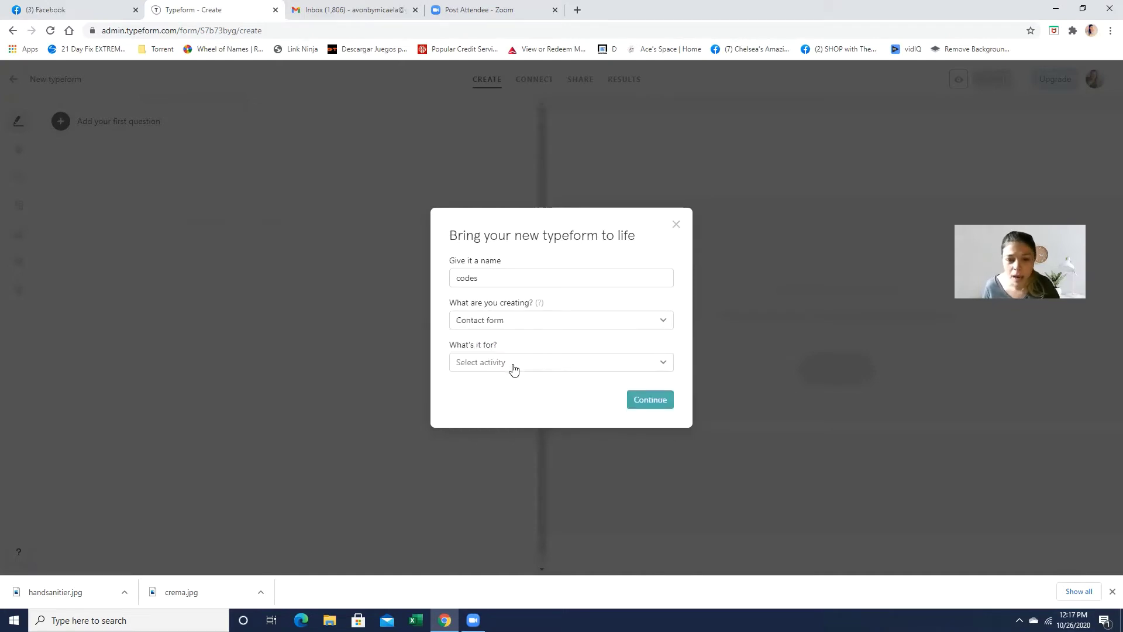
click(514, 368)
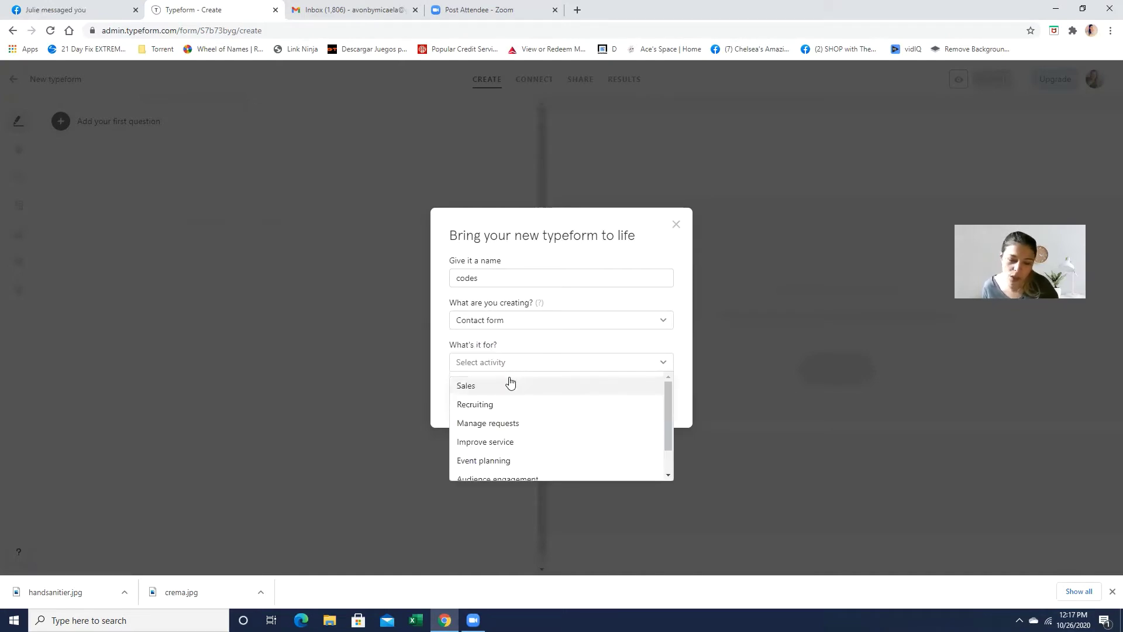
click(503, 387)
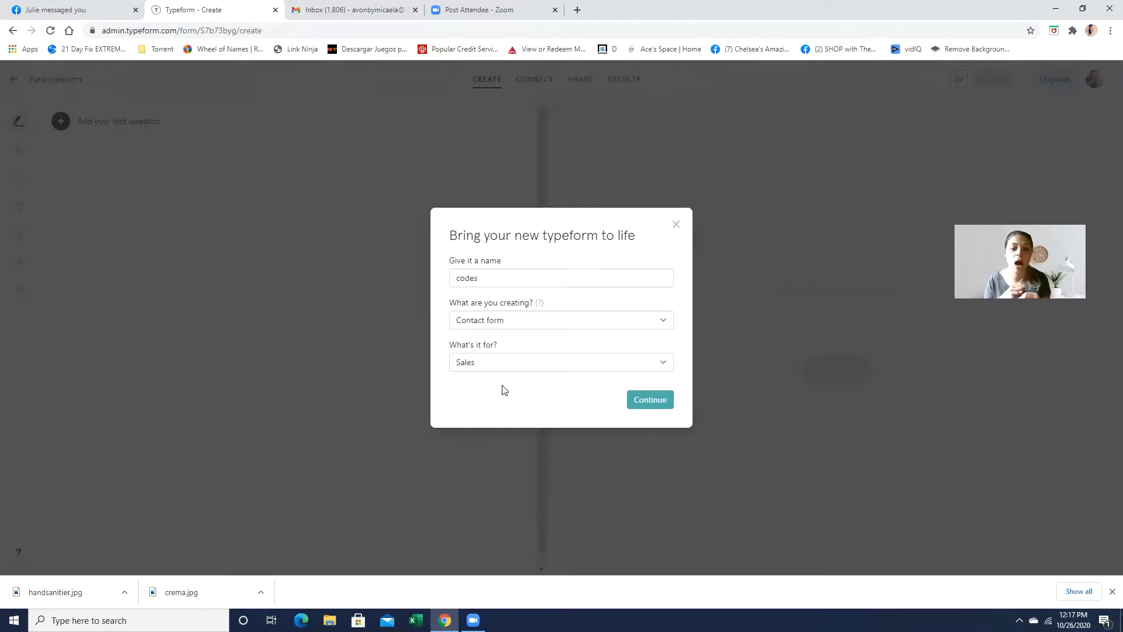
Step: Open the editor and add a welcome screen reading 'Welcome!!!! click start to get your coupon'
click(651, 400)
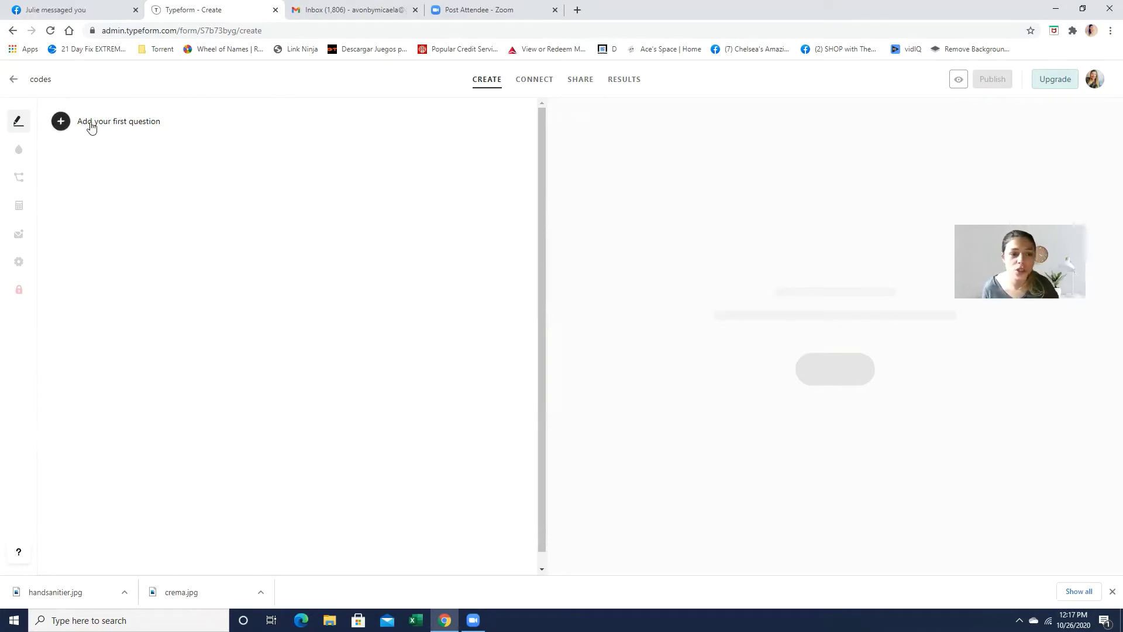
click(122, 128)
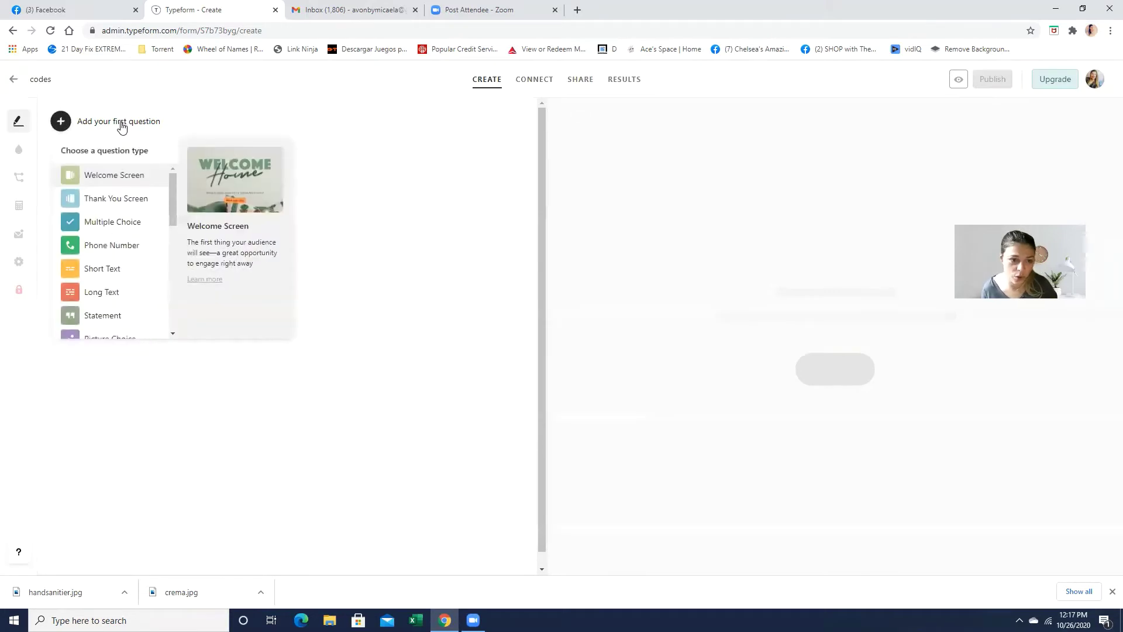
click(129, 178)
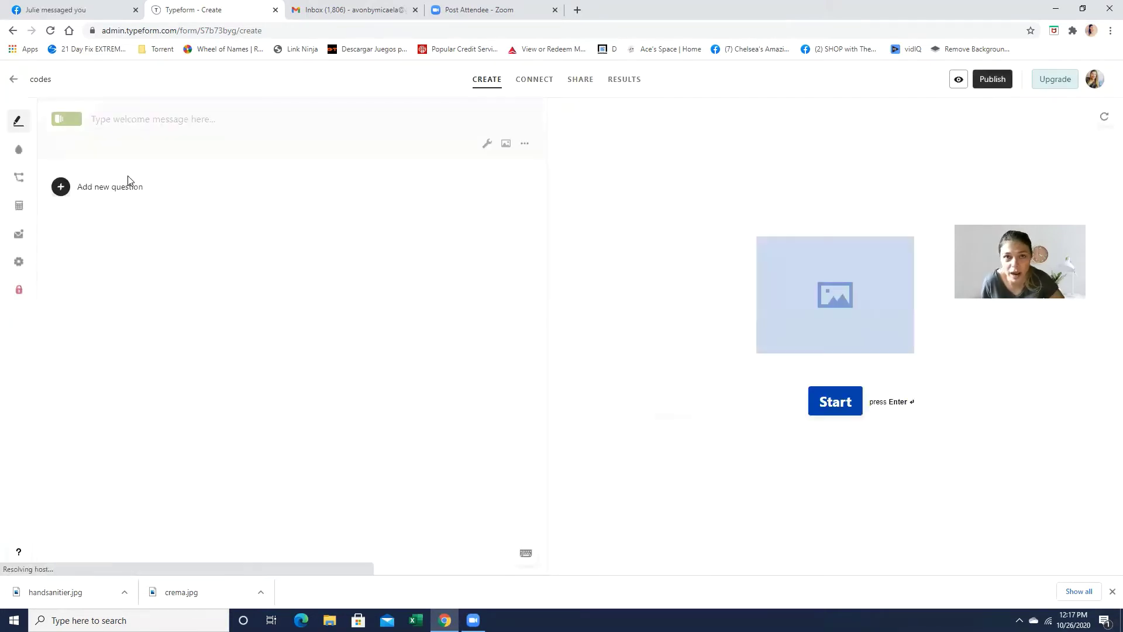
text(Welcome)
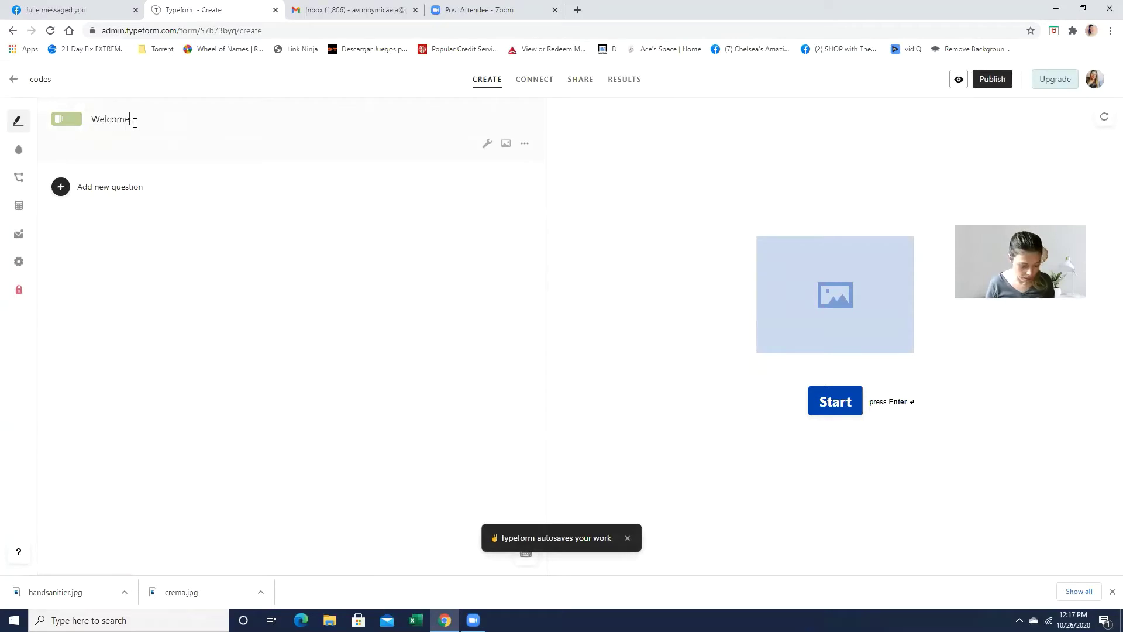
text(!!!!)
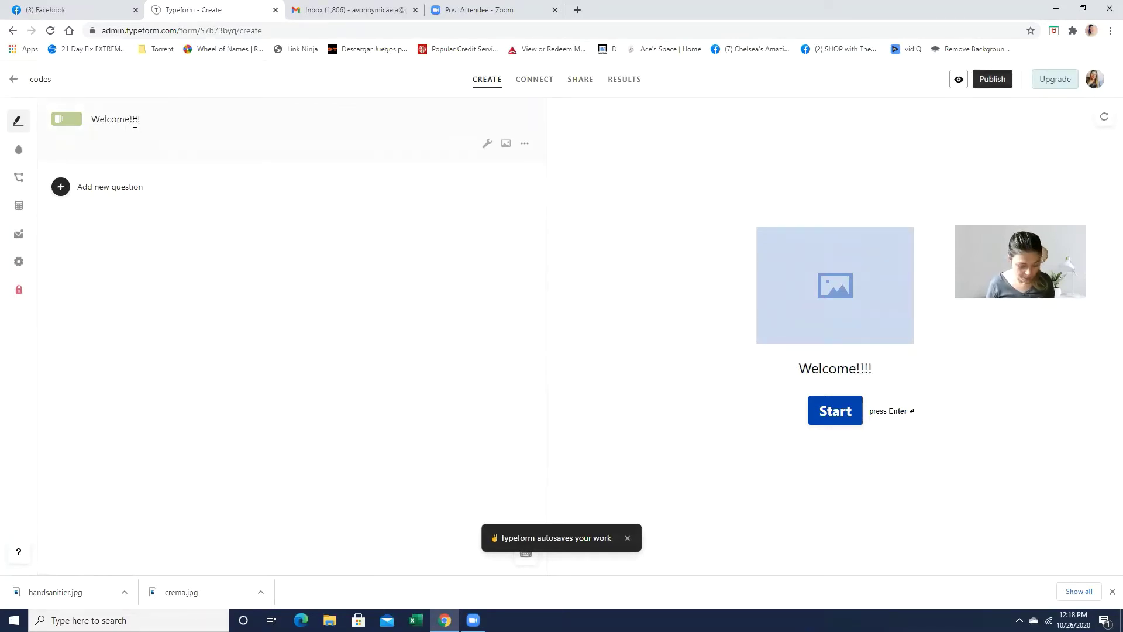
text(!!! click start to get your )
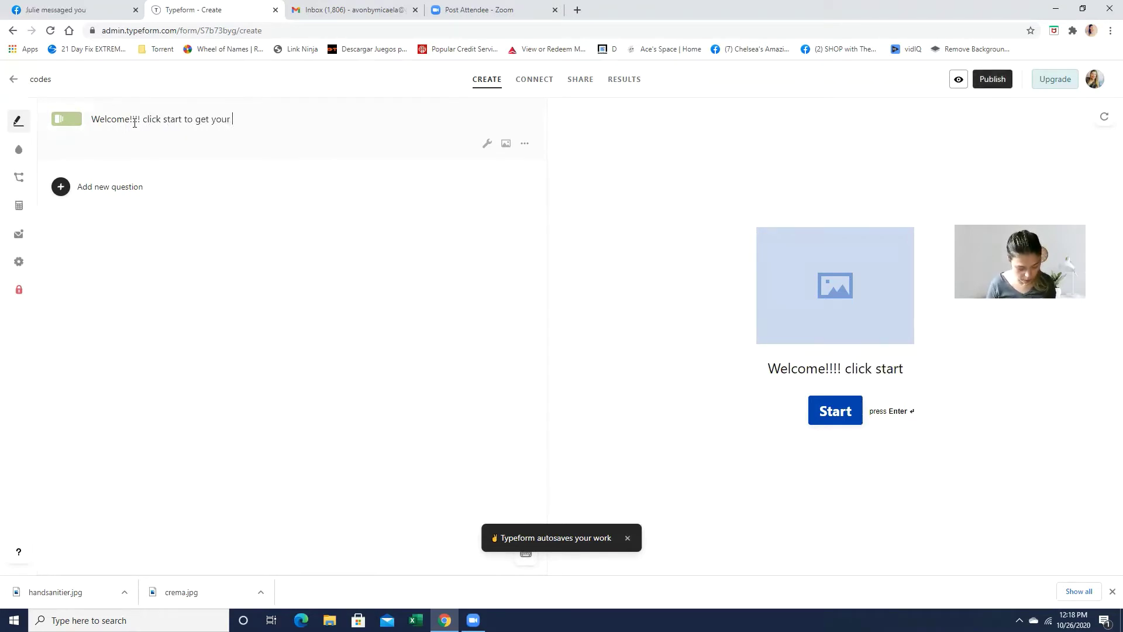
text(coupon)
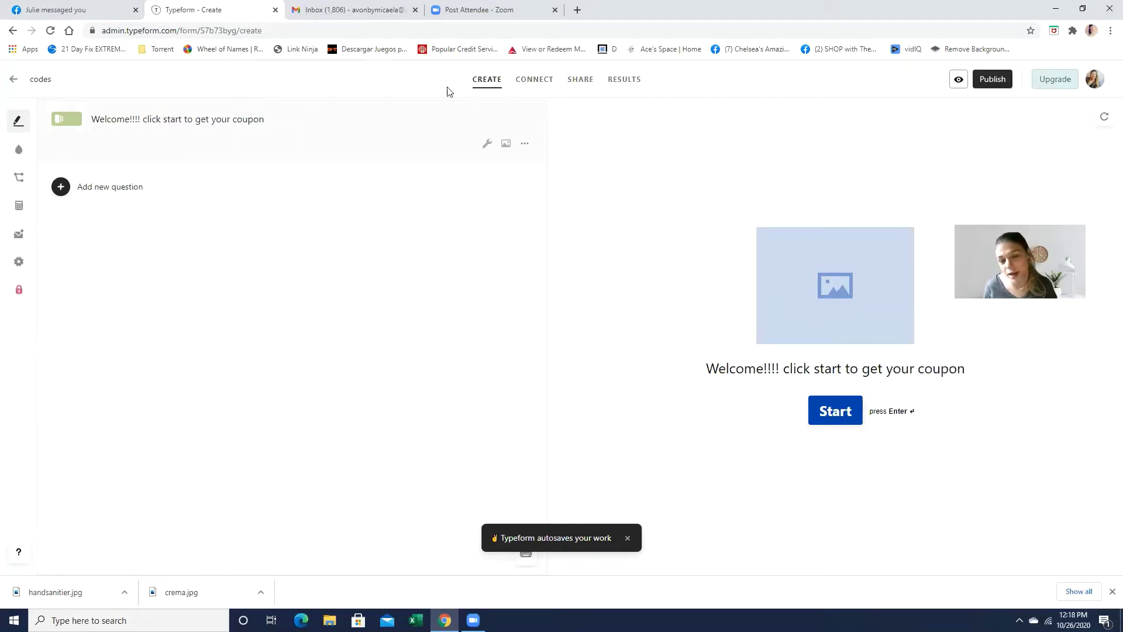
Step: Add a colourful Unsplash photo found by searching 'welcome' to the welcome screen
click(506, 145)
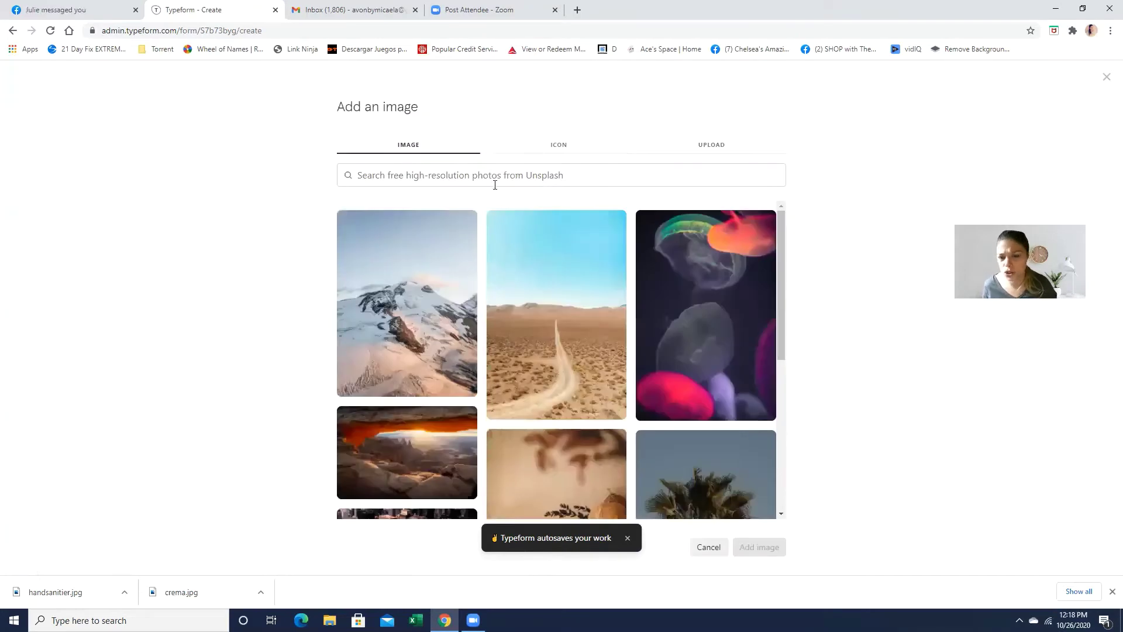
click(543, 175)
text(welcome)
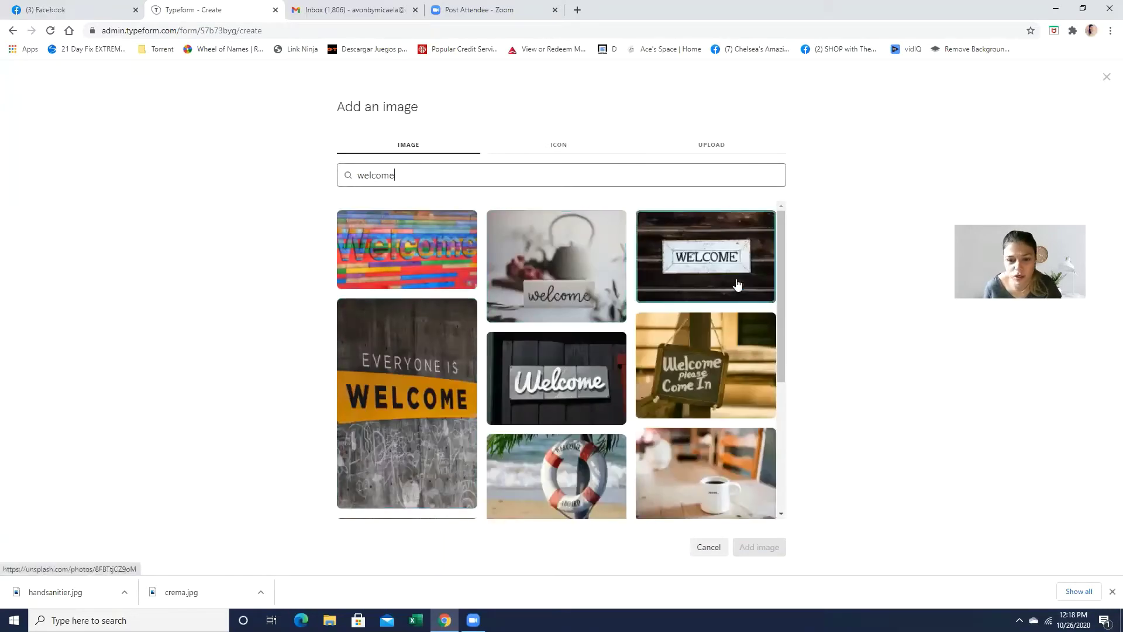
click(736, 281)
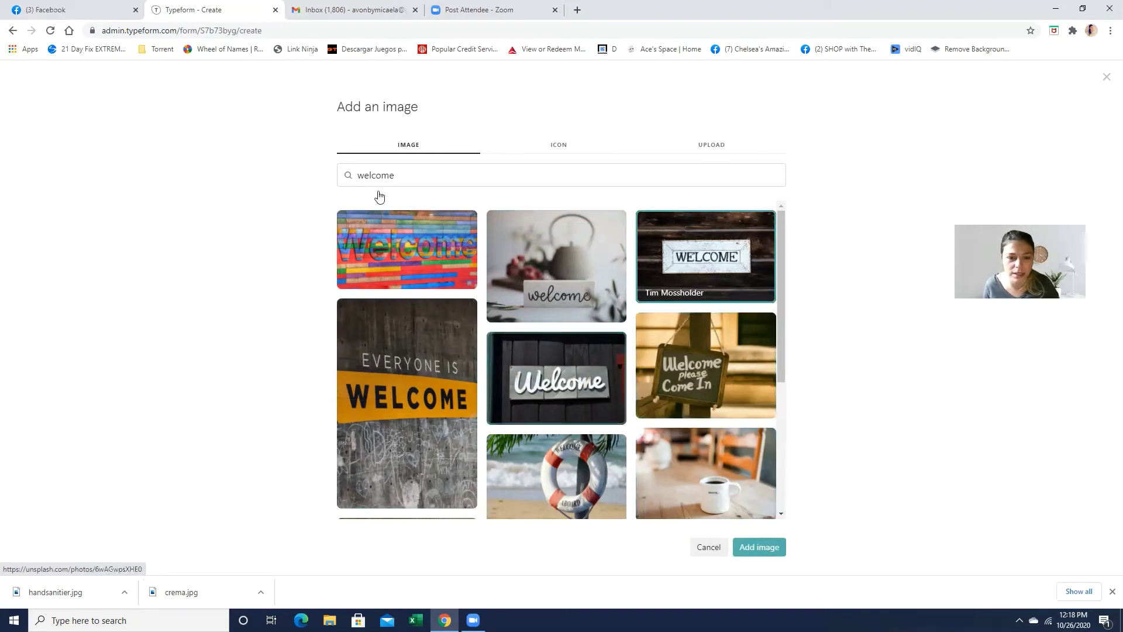
click(755, 547)
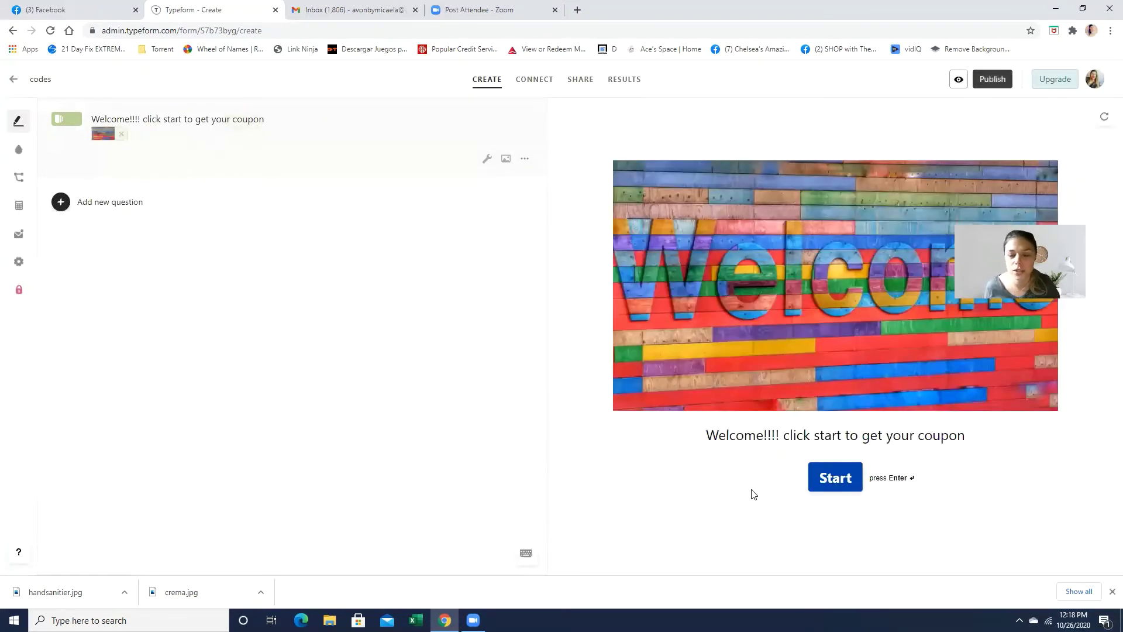
click(525, 158)
Step: Close the extra options and check the welcome message in the preview
click(431, 254)
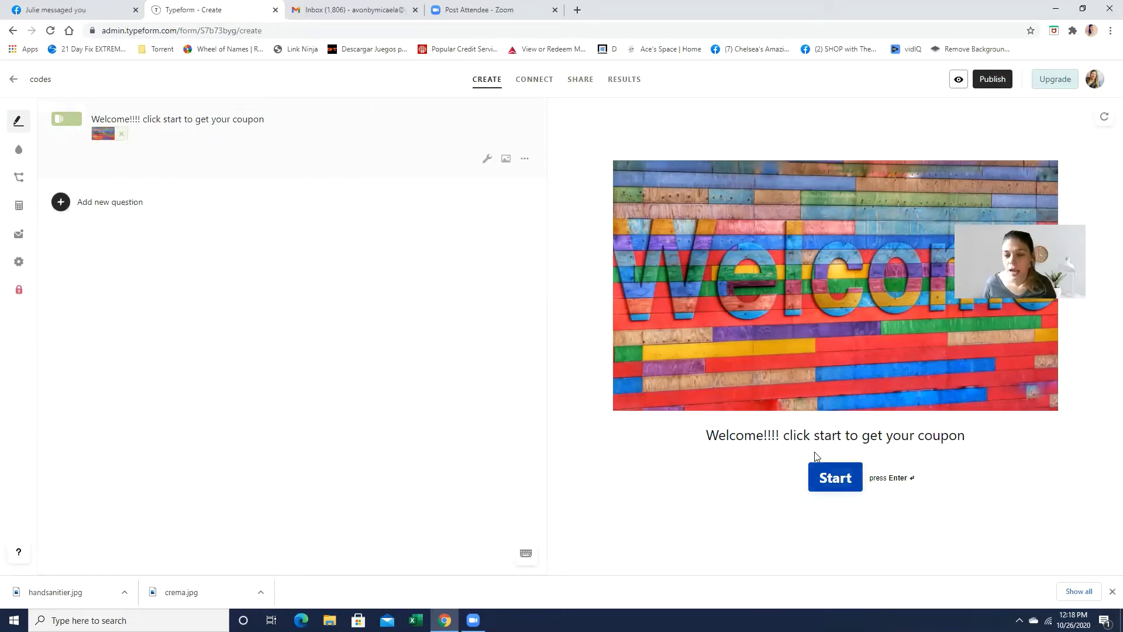
drag(706, 436, 987, 471)
click(965, 479)
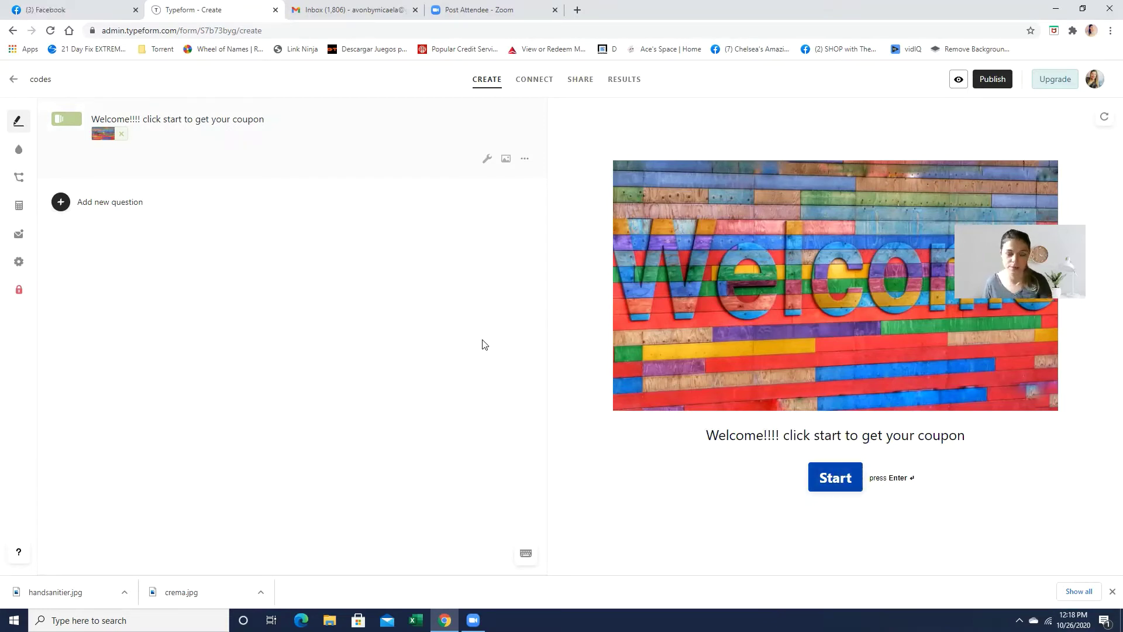
Step: Browse the list of question types for the next question
click(123, 200)
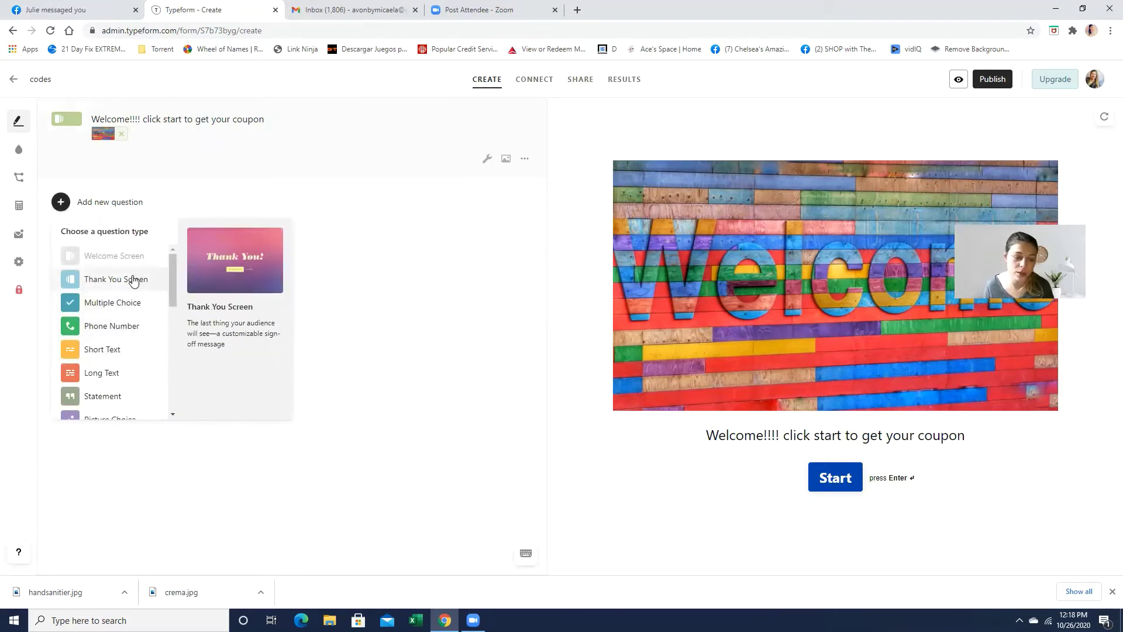
scroll(125, 301, down, 1)
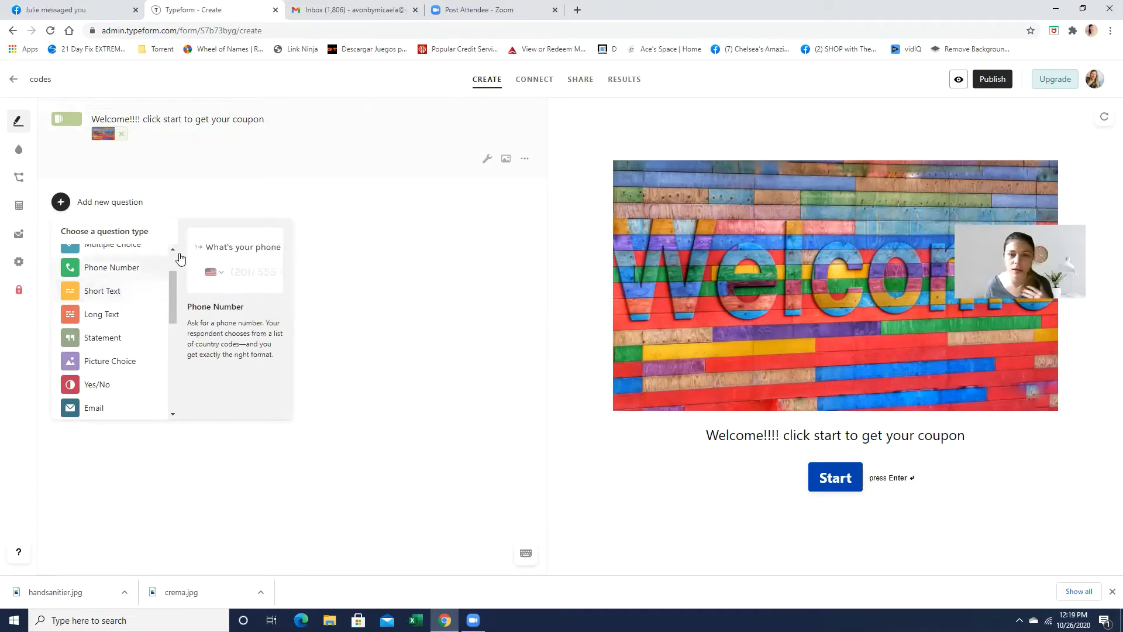
scroll(87, 301, up, 1)
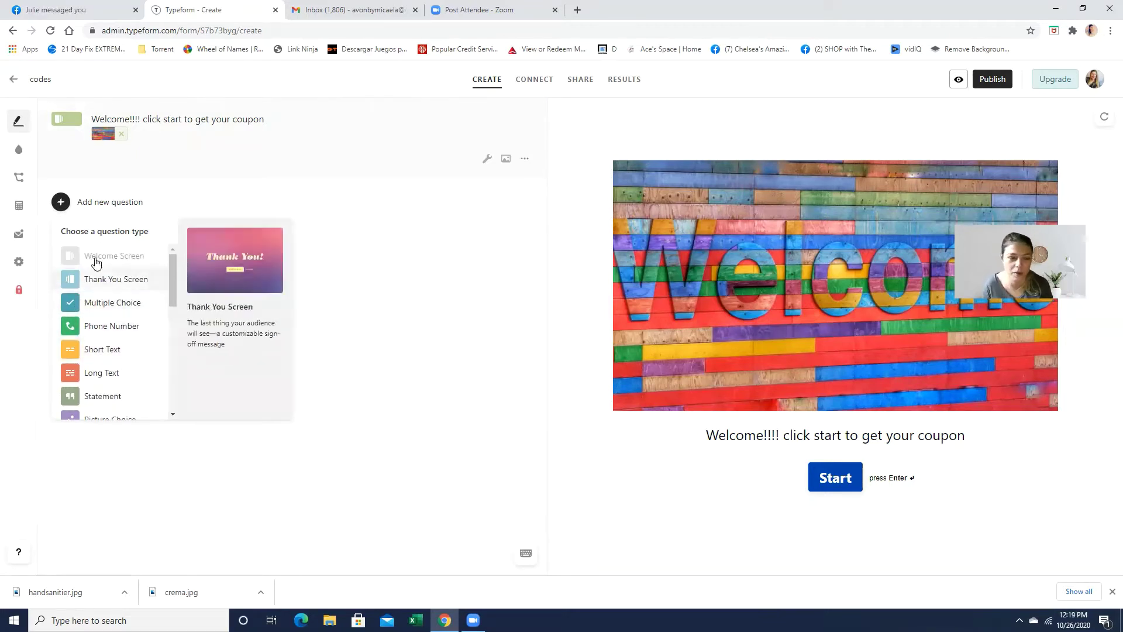
Step: Add short-text question 'What is your name?' with 'What is your name' in bold italic
click(112, 354)
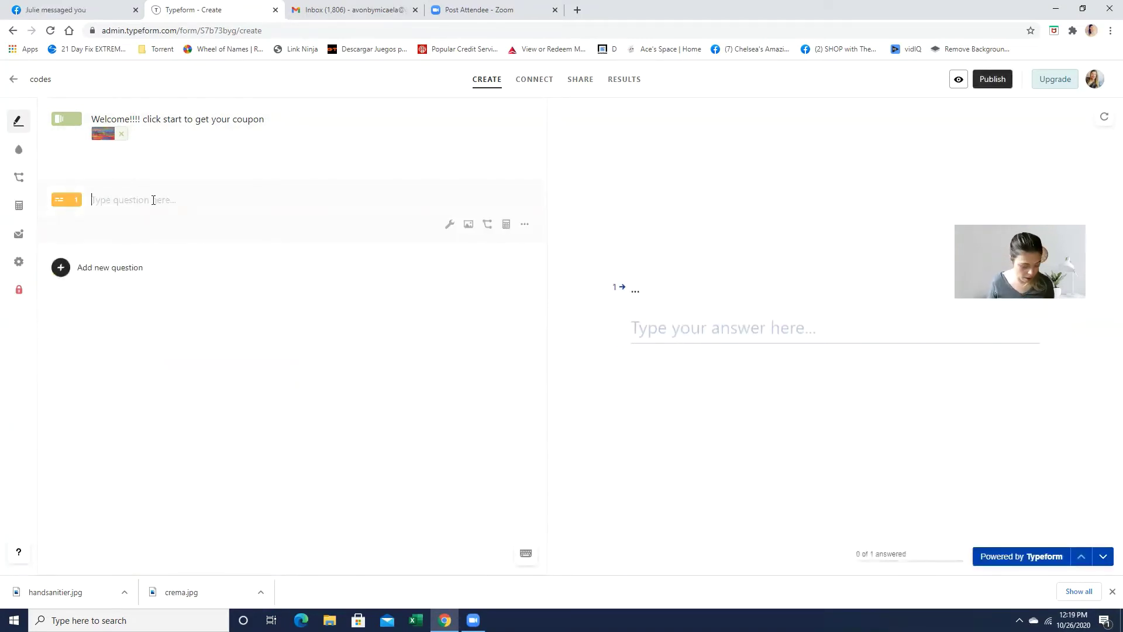
text(What is)
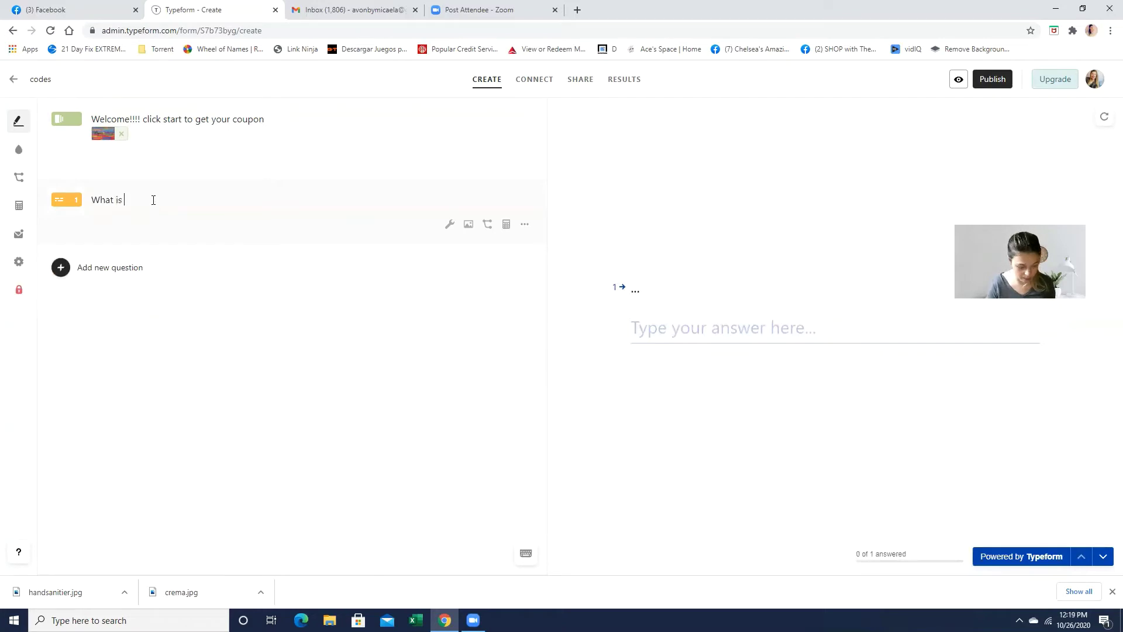
text( your na)
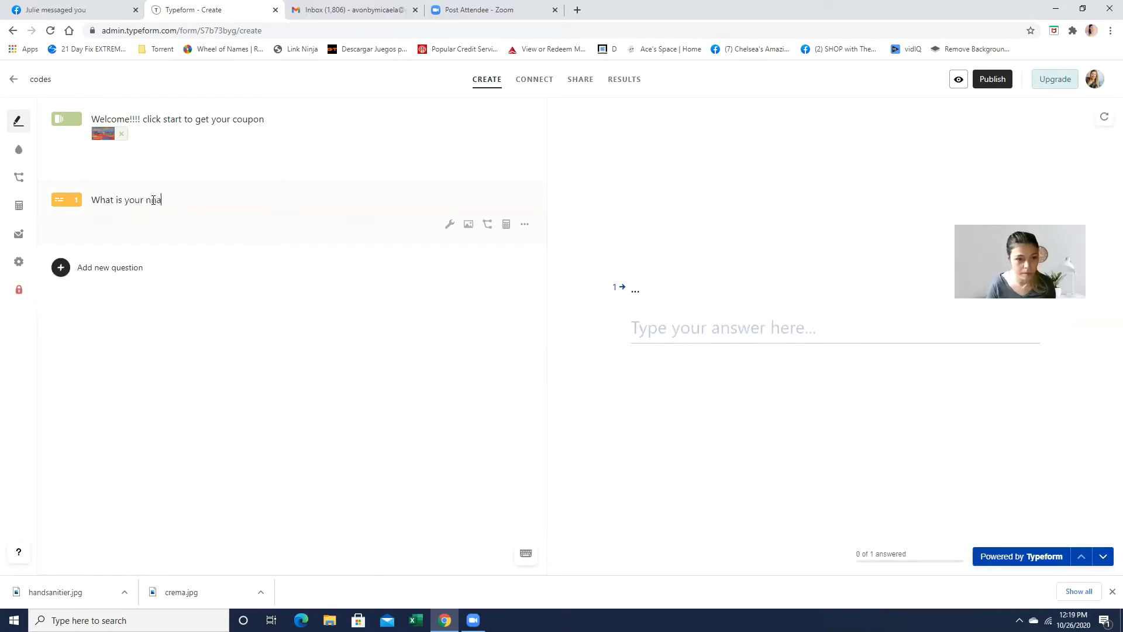
text(me?)
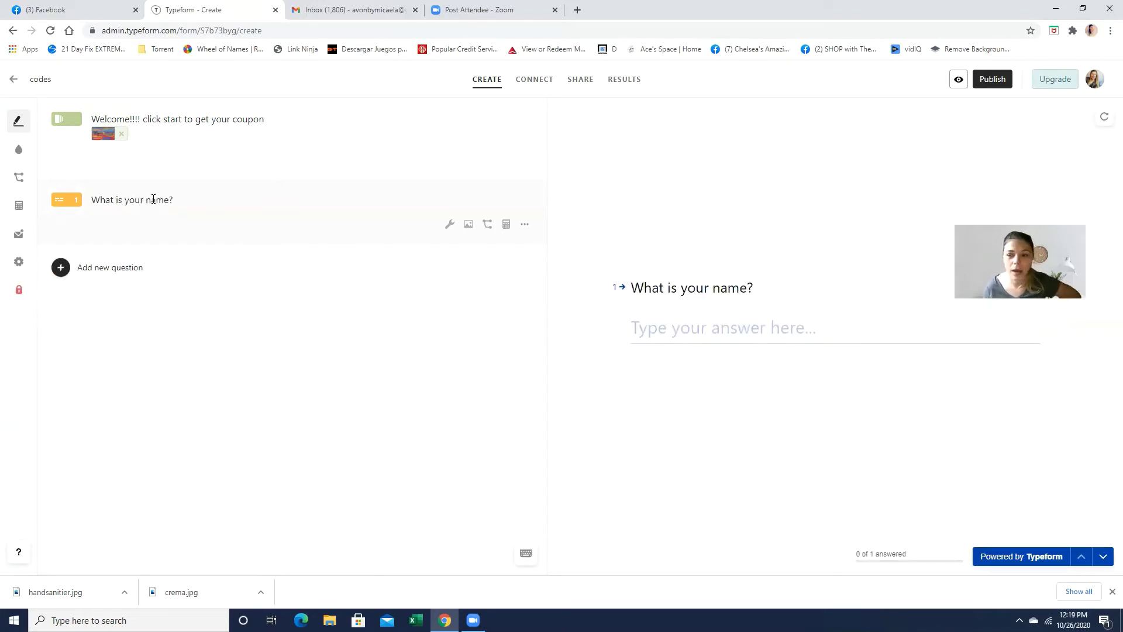
click(526, 226)
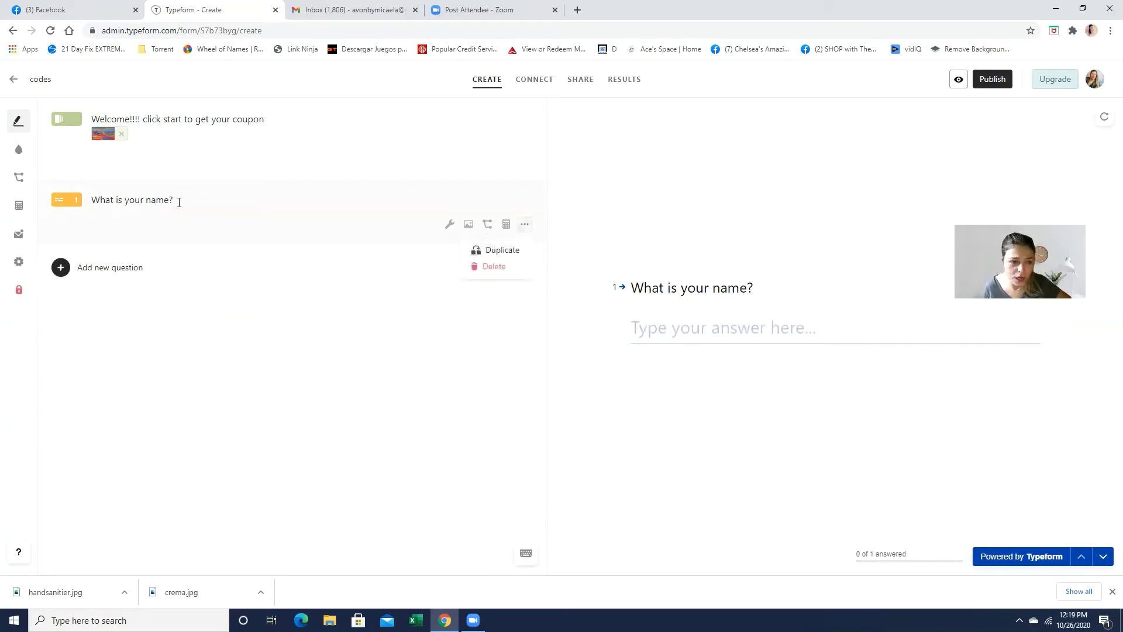
drag(169, 199, 91, 200)
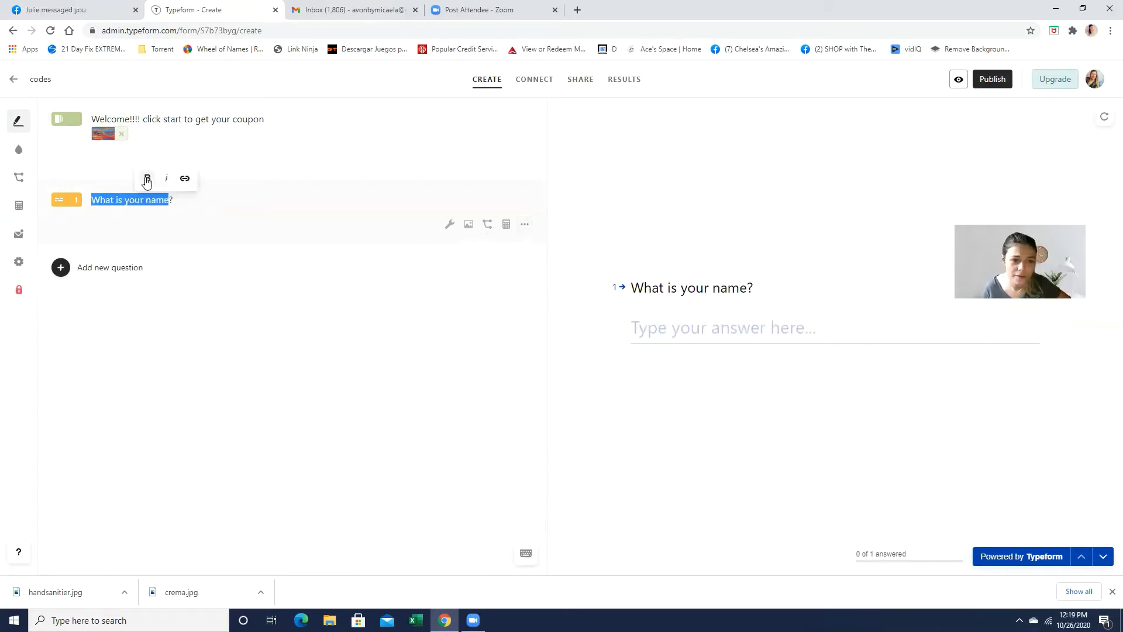
click(146, 179)
click(167, 179)
click(209, 200)
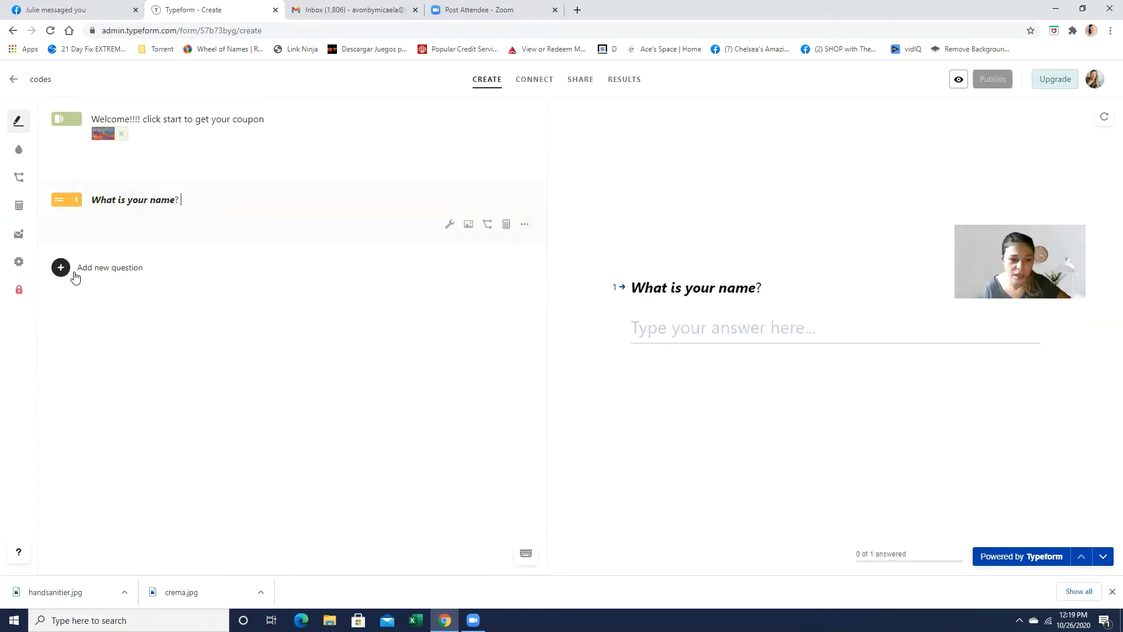
Step: Add email question 2 asking 'Whats the best email to contact you?'
click(139, 270)
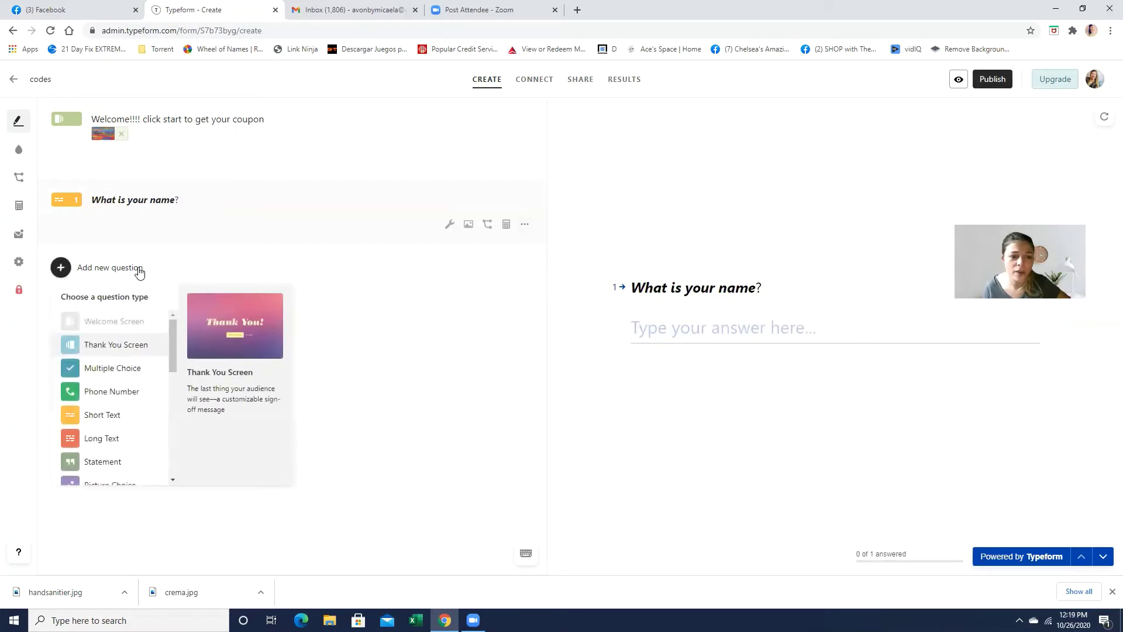
scroll(117, 351, down, 3)
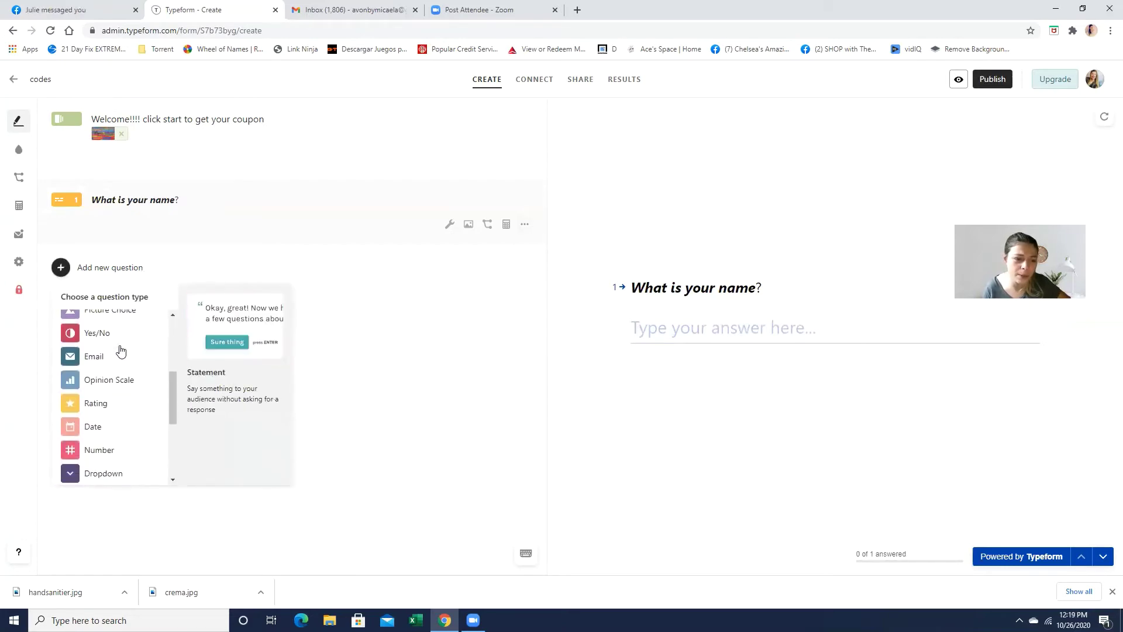
click(94, 356)
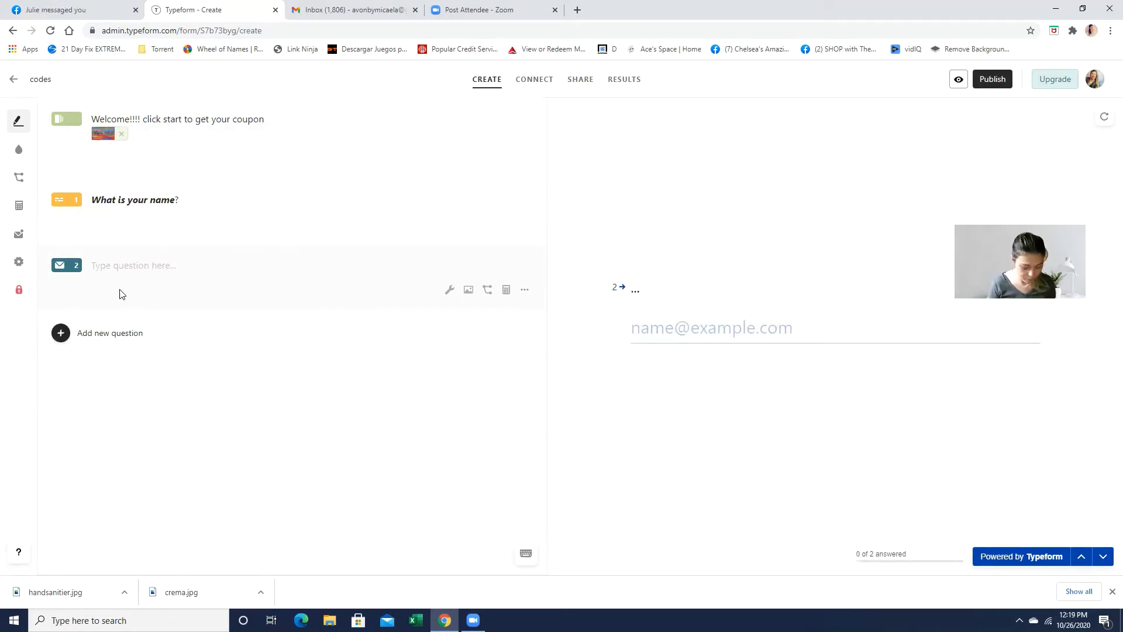
text(Whats)
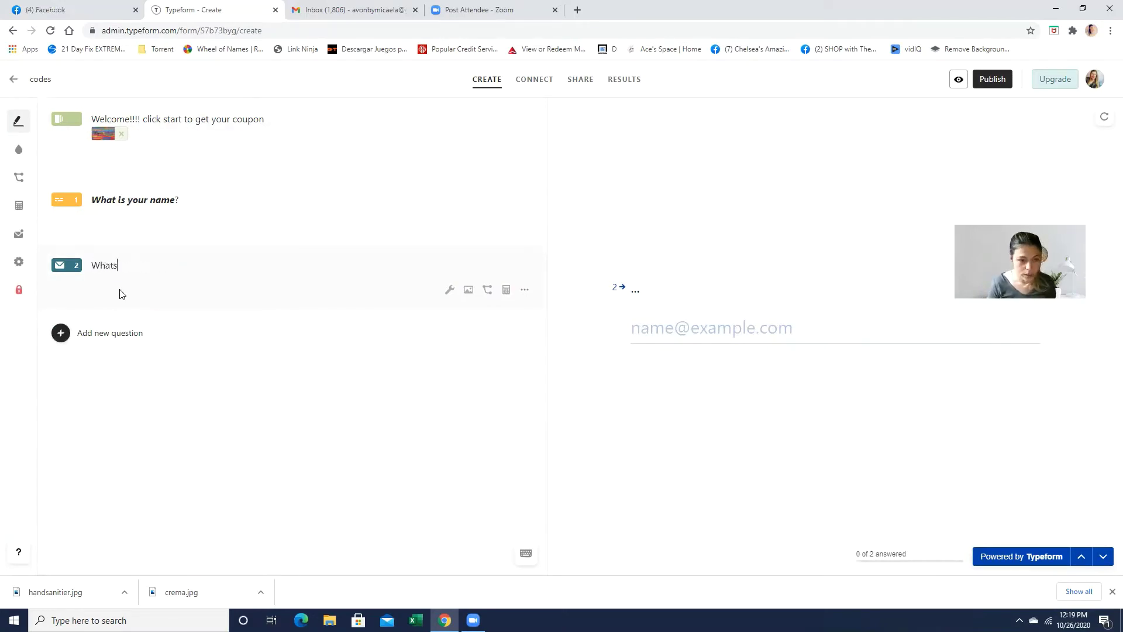
text( your ema)
key(BackSpace)
key(BackSpace)
key(BackSpace)
key(BackSpace)
key(BackSpace)
text(the best email)
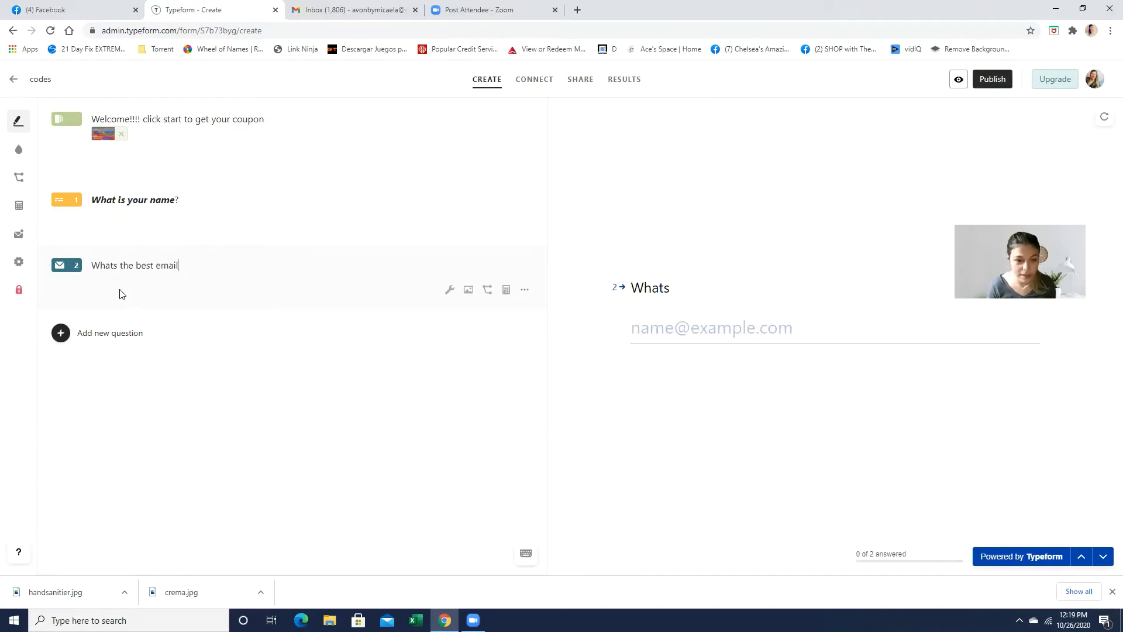
text( o)
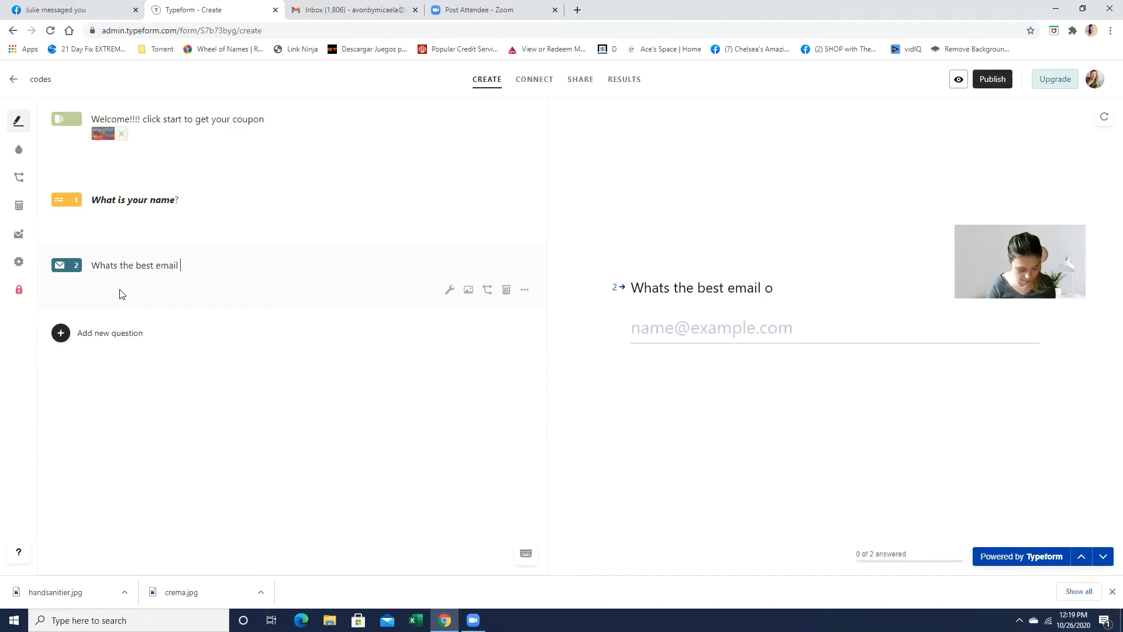
text(o contact you?)
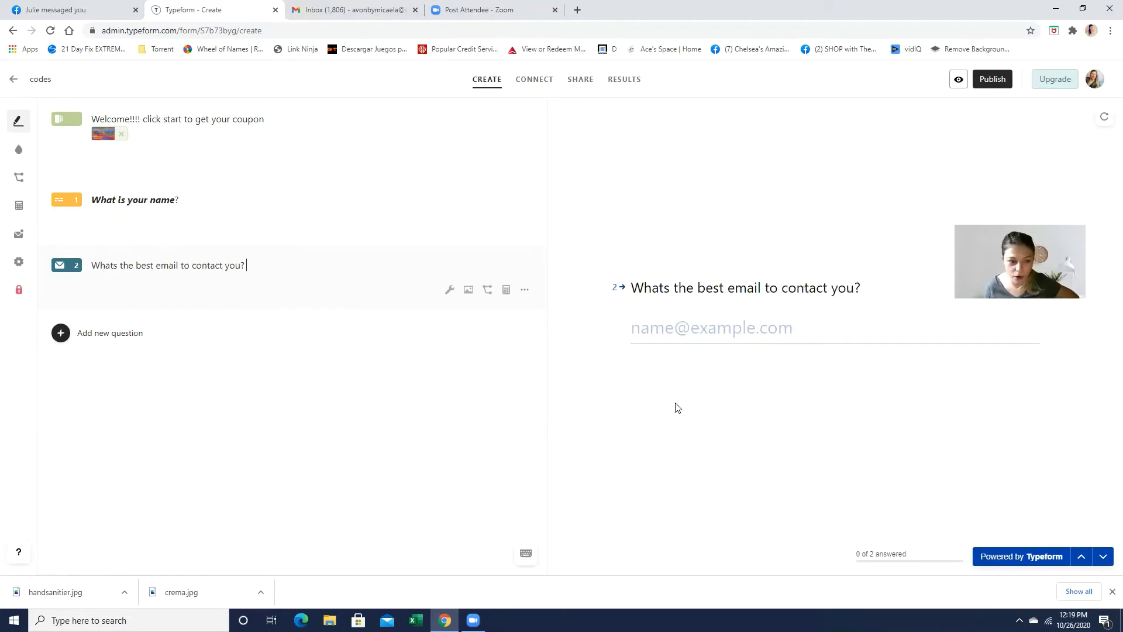
Step: Add a Thank You screen with the message 'Thank you, your coupon its on its way ...'
click(141, 340)
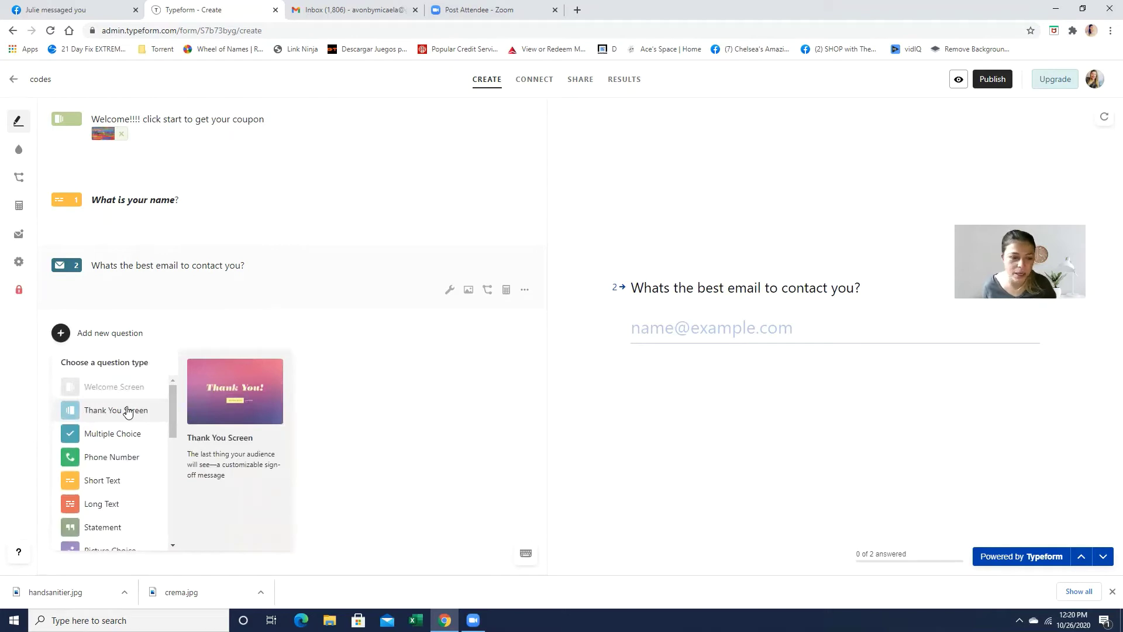
scroll(126, 410, down, 2)
scroll(119, 408, up, 2)
click(113, 409)
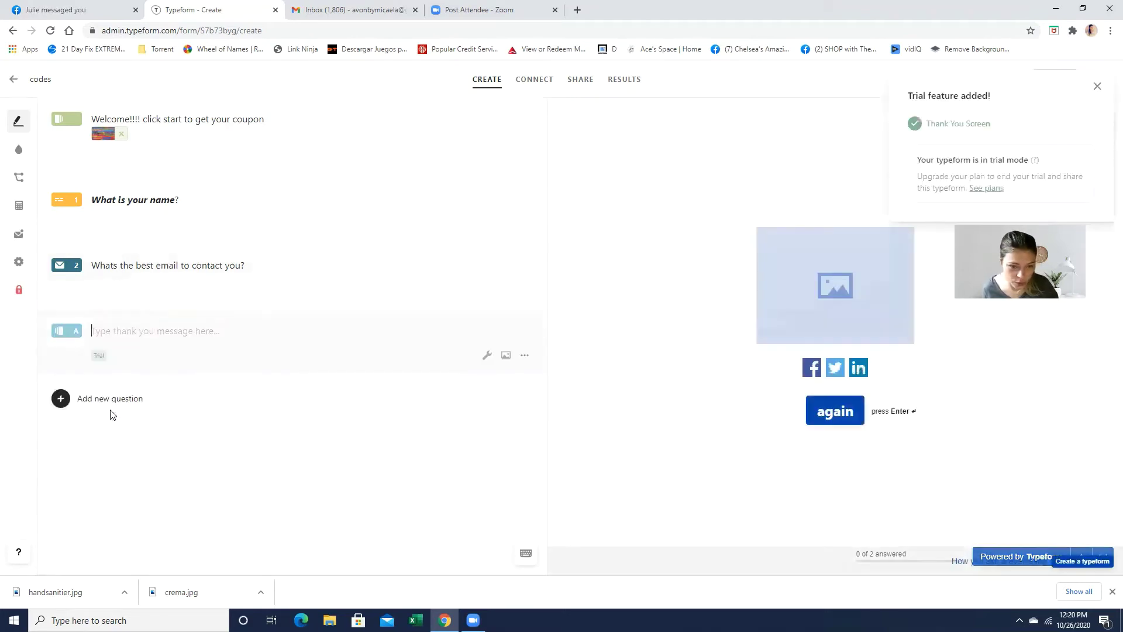
click(100, 330)
text(Thank you,)
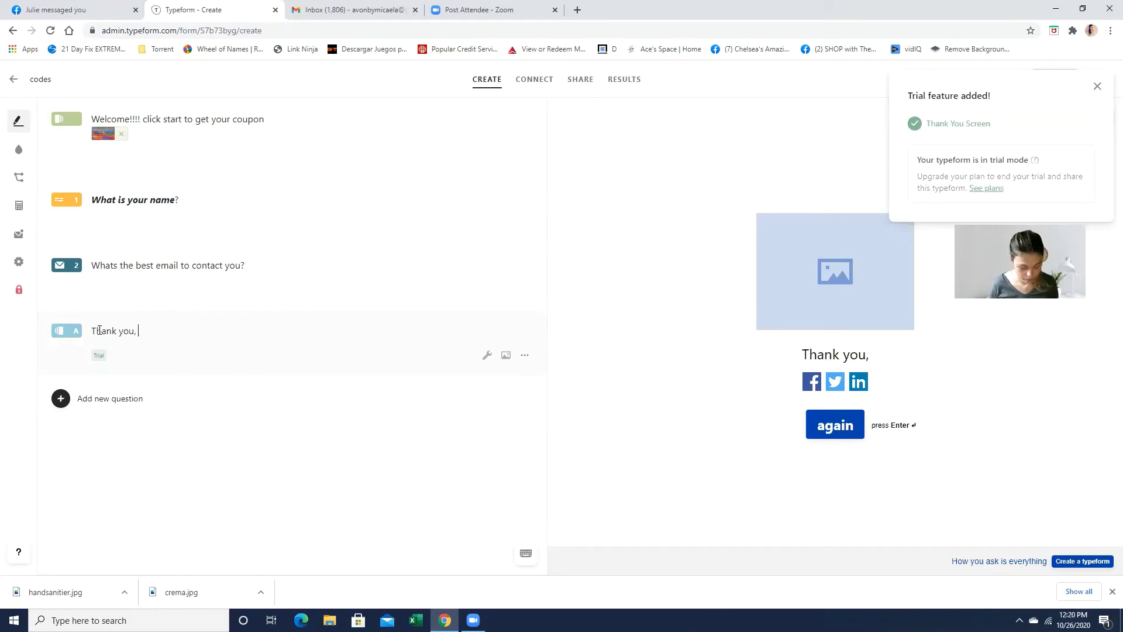
text( your co)
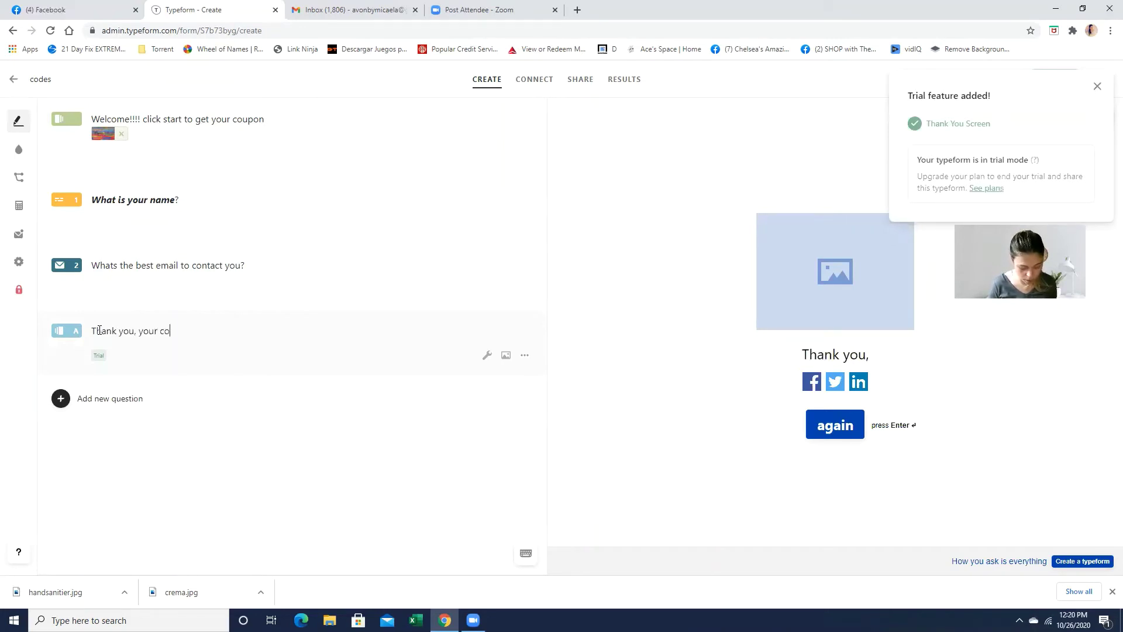
key(BackSpace)
key(BackSpace)
text(pon its on)
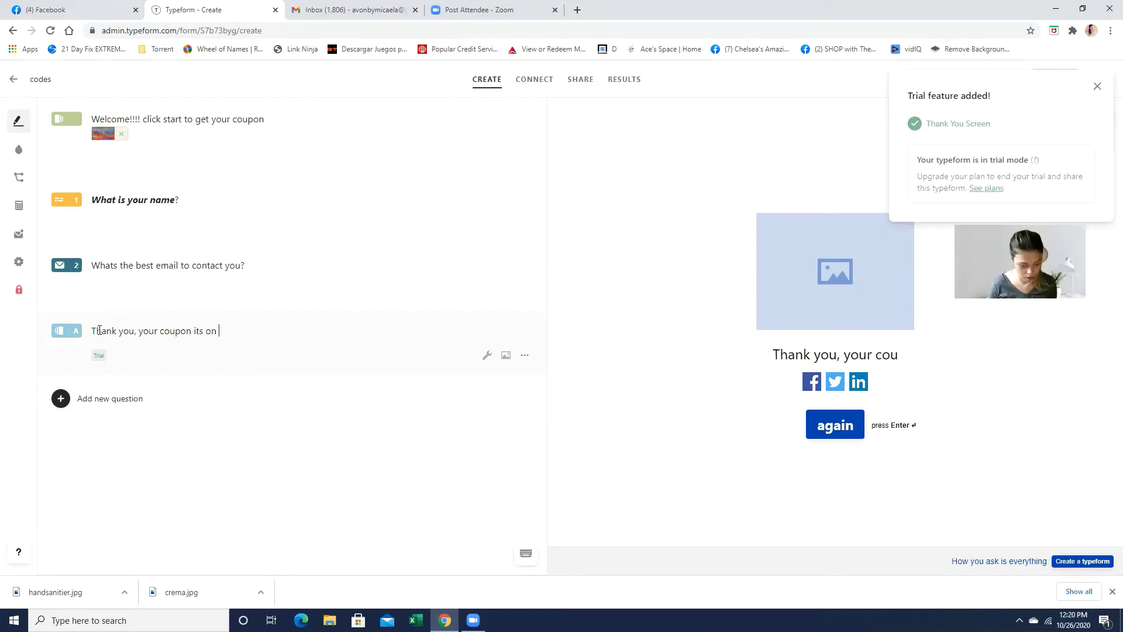
text( its way ... you)
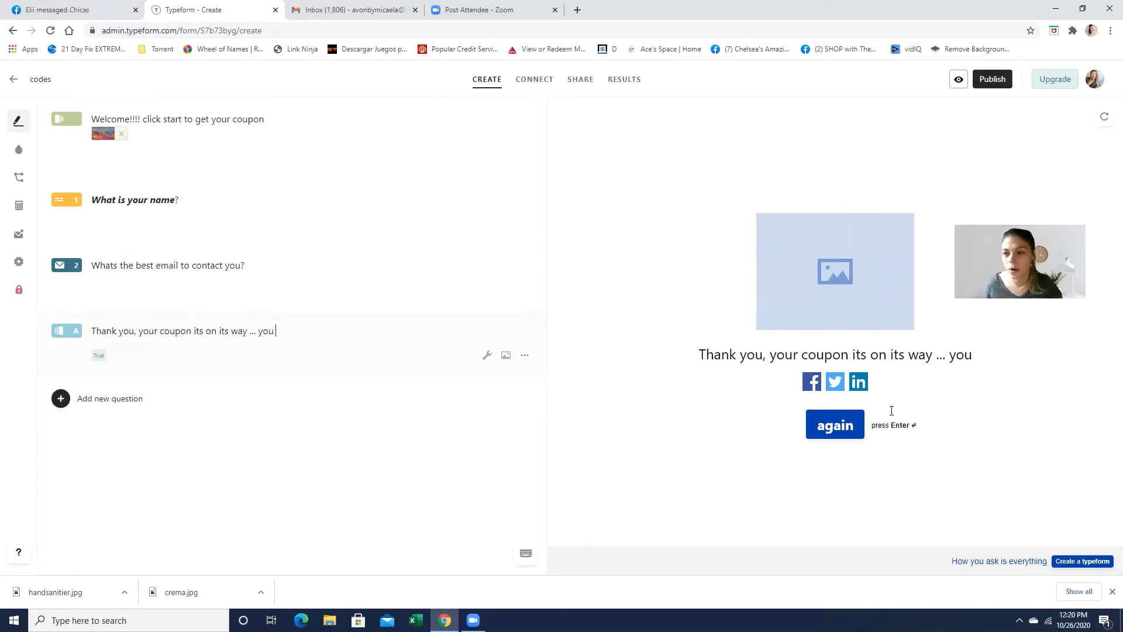
Step: Attempt to publish, then delete the trial-only Thank You screen
click(992, 80)
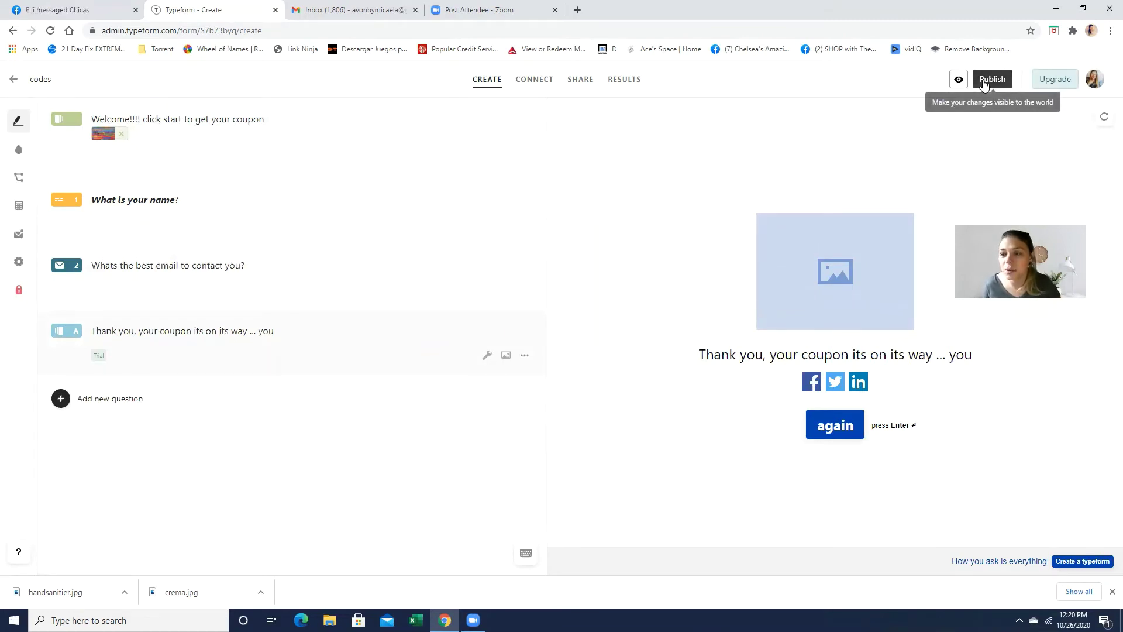
mouse_move(992, 80)
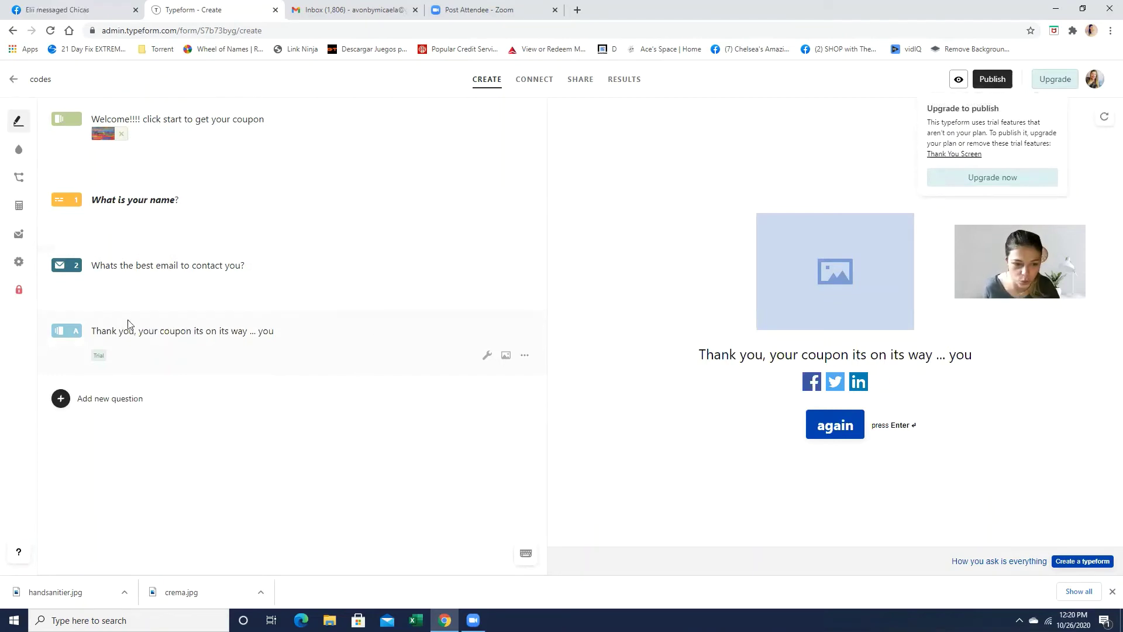
click(525, 355)
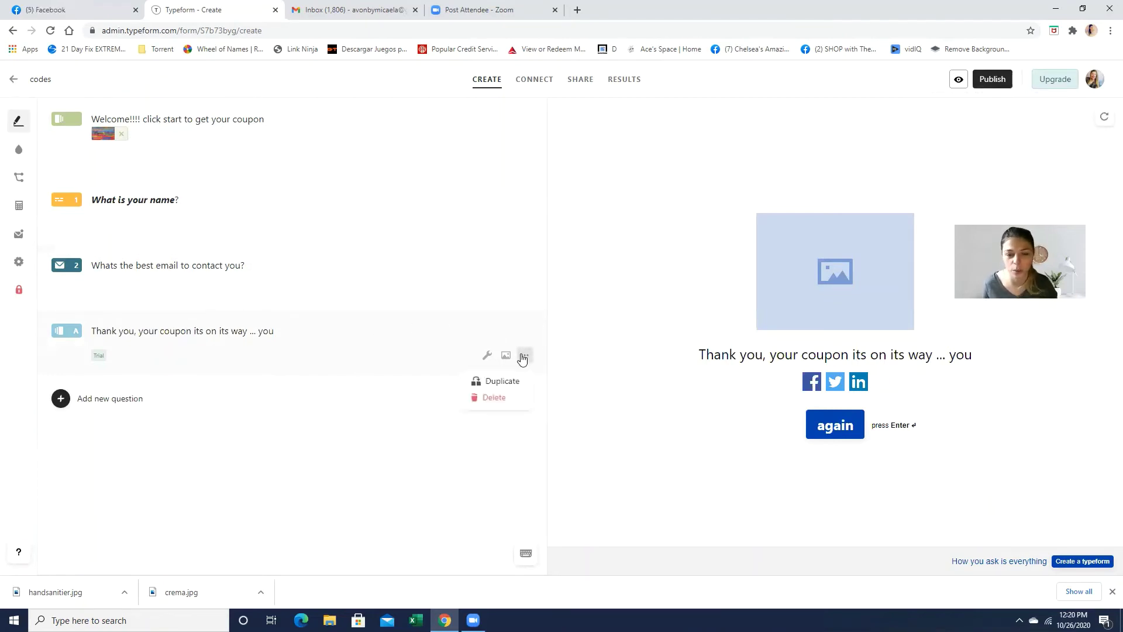
click(493, 400)
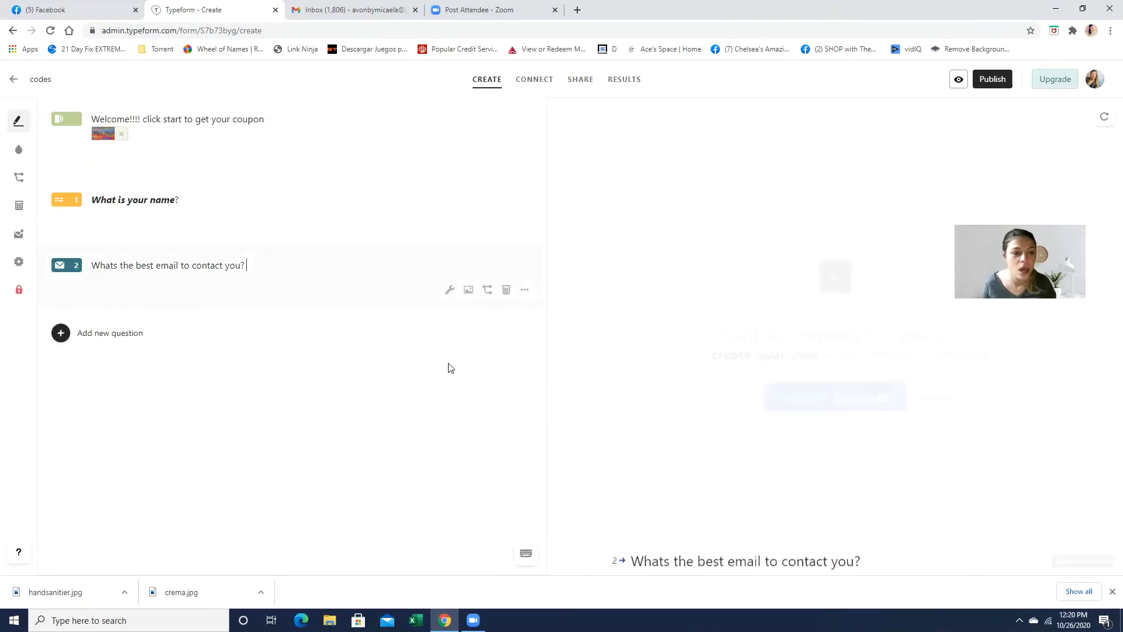
Step: Scroll through the question-type list to find a replacement closing block
click(126, 335)
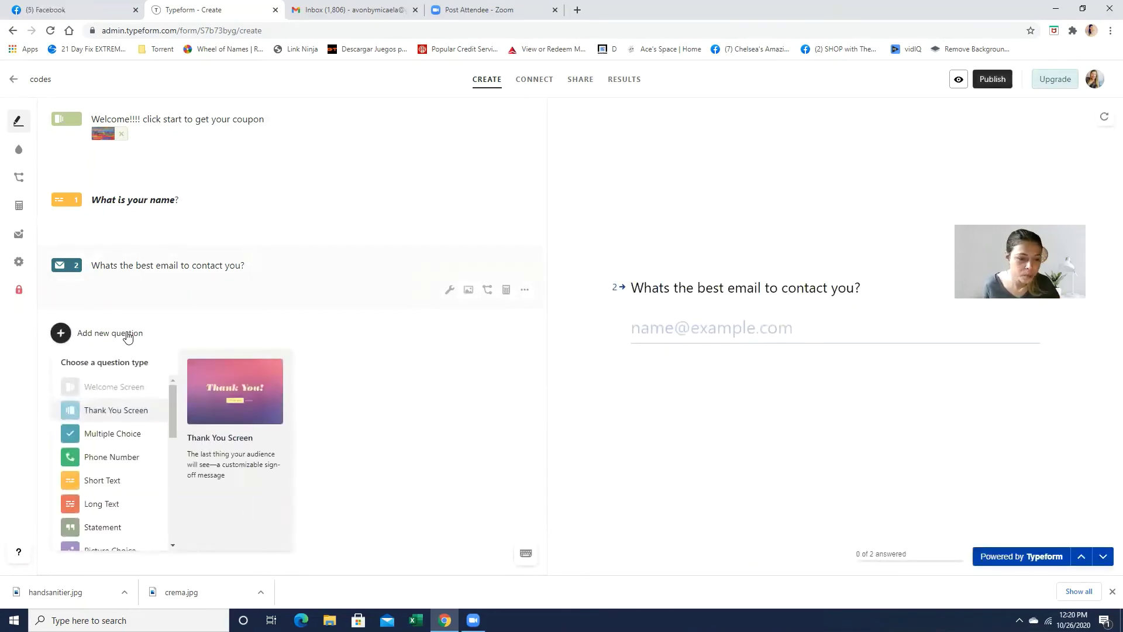
scroll(123, 423, down, 2)
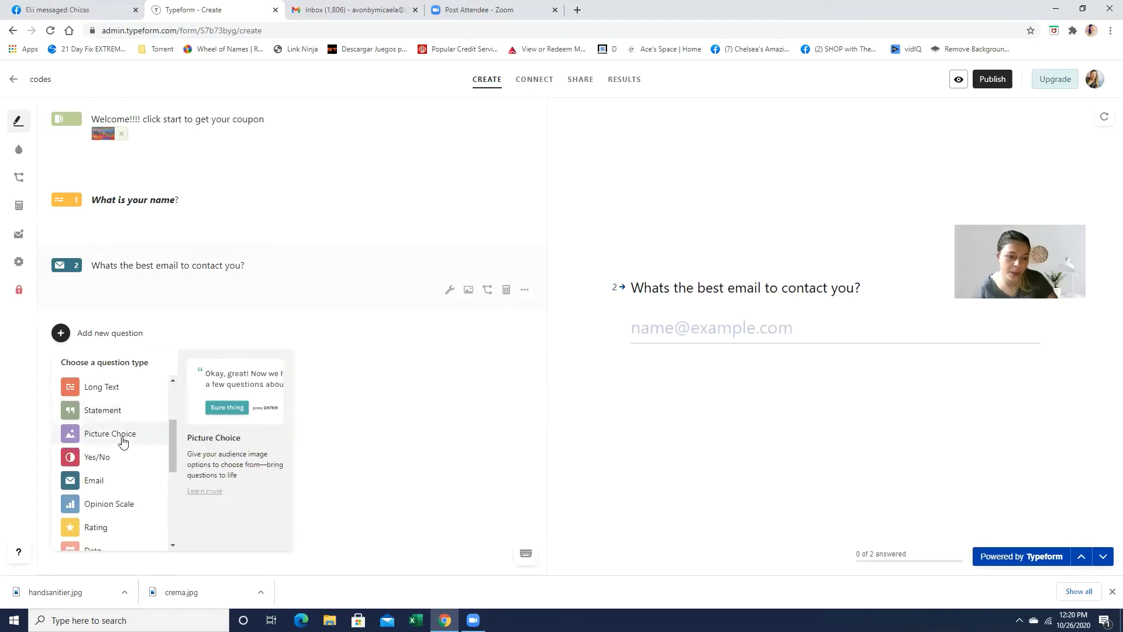
scroll(107, 452, down, 2)
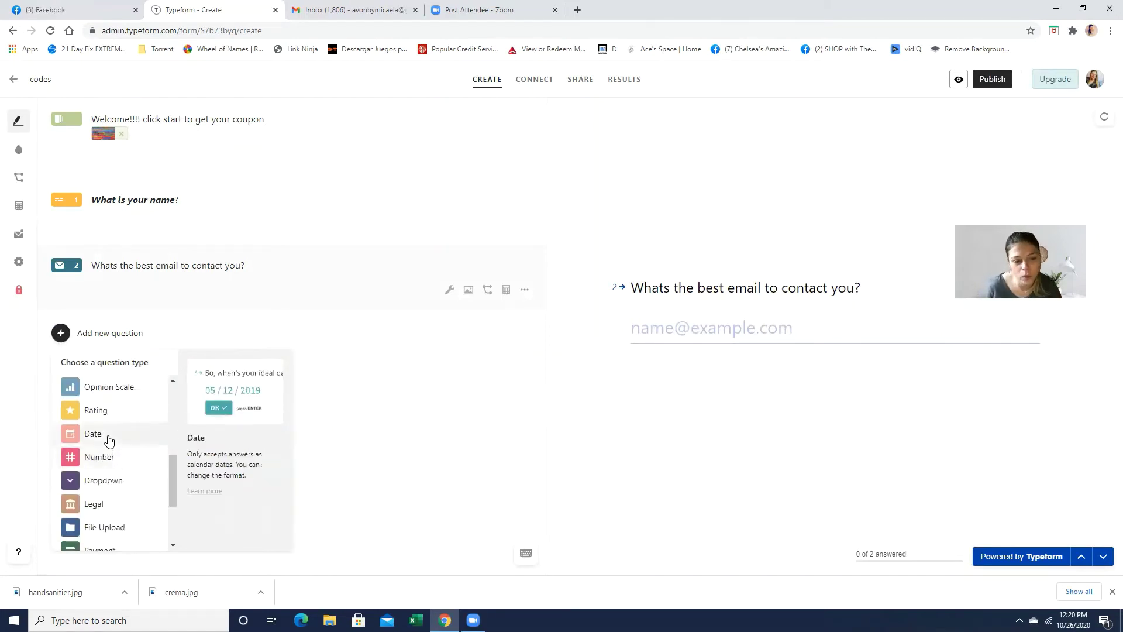
scroll(108, 447, down, 3)
scroll(108, 440, up, 6)
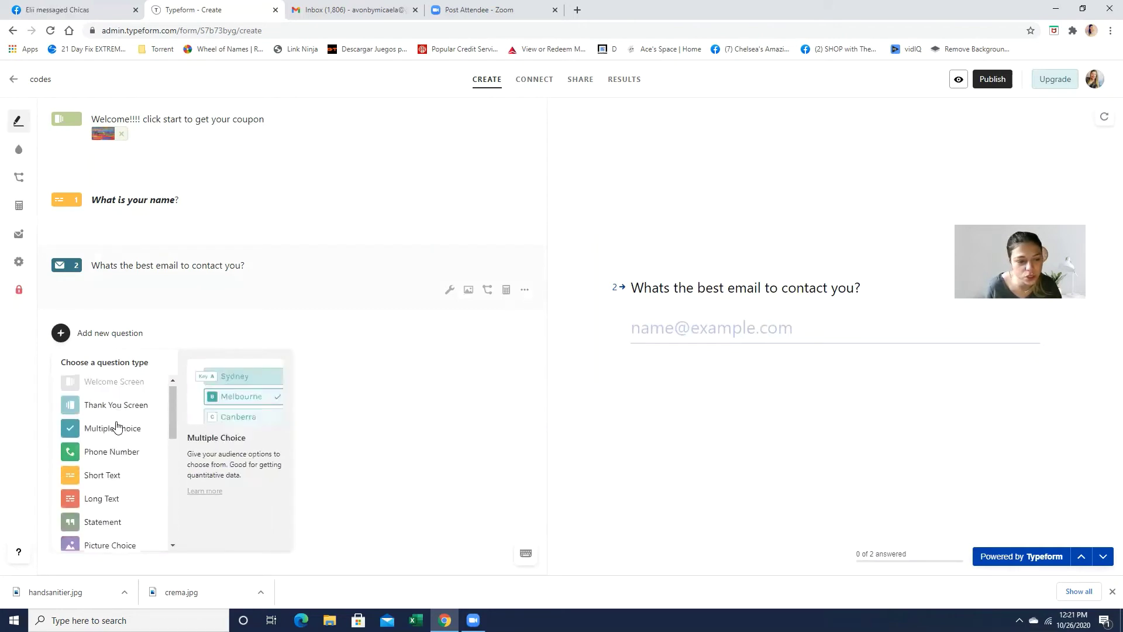
scroll(106, 462, down, 2)
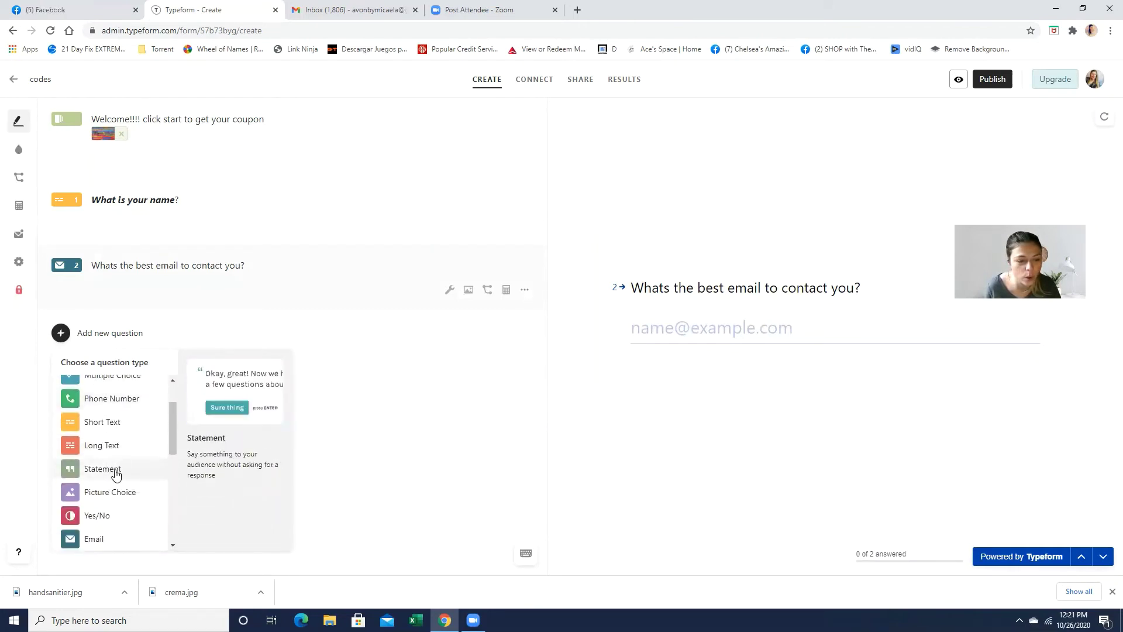
Step: Add a Statement block reading 'Thank you!! you will recieve your coupon code with in 24 hours.'
click(116, 469)
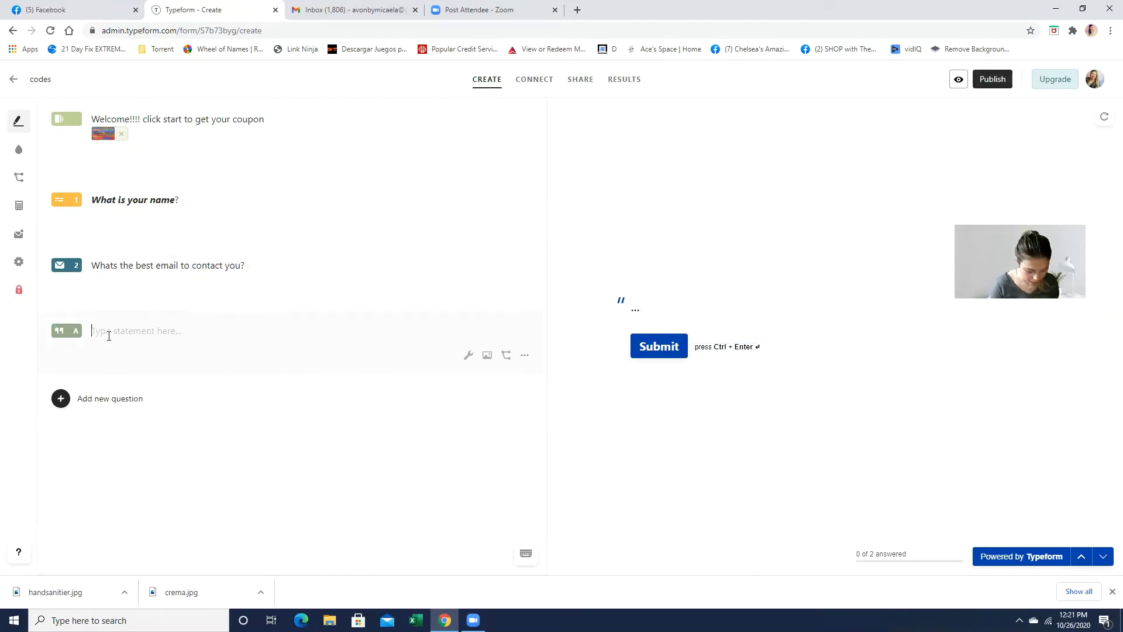
text(Thanki you you)
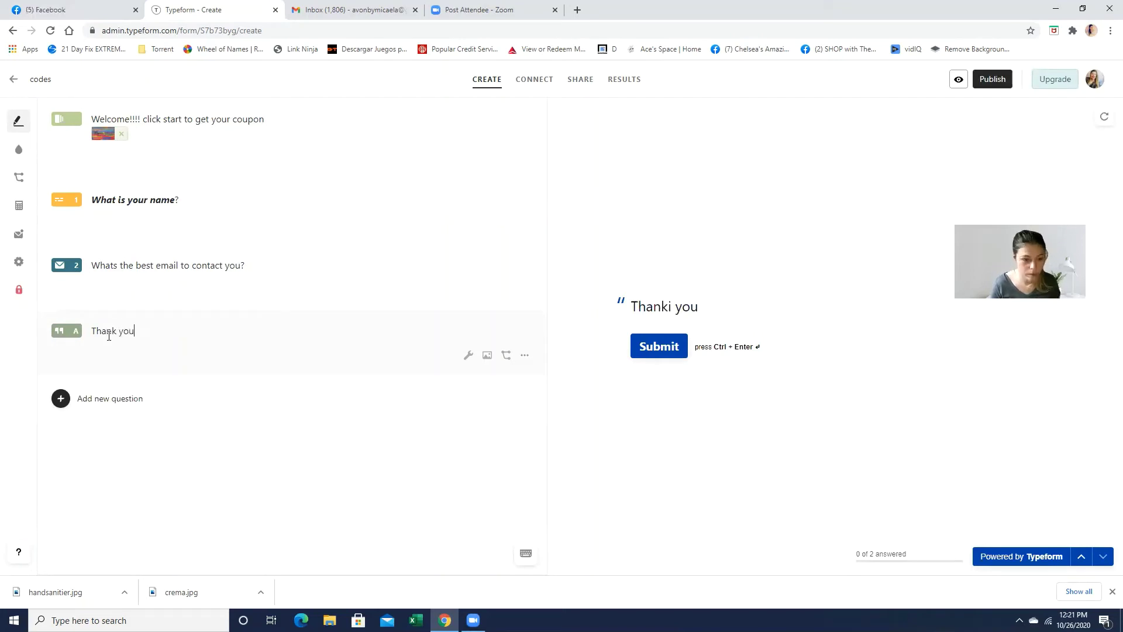
text(!! )
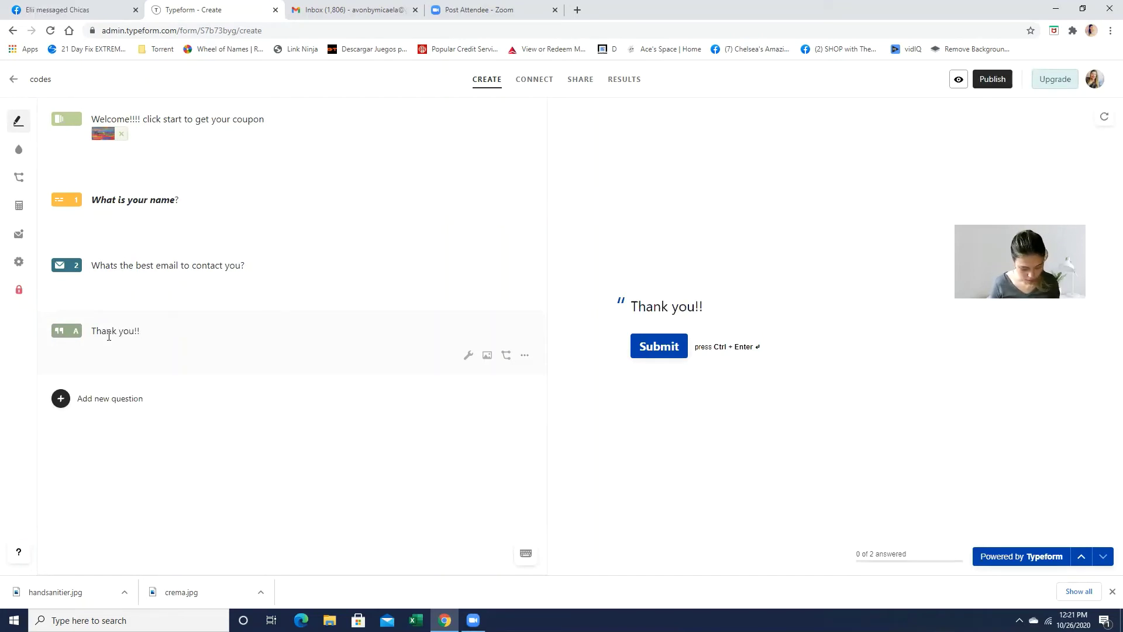
text(you will re)
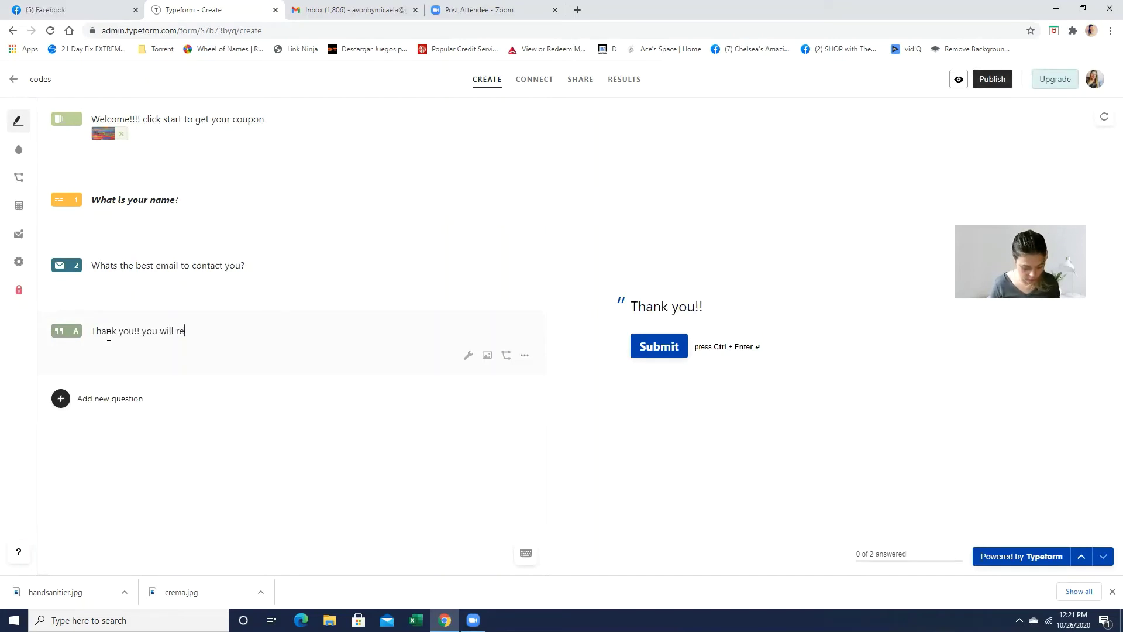
text(cieve your)
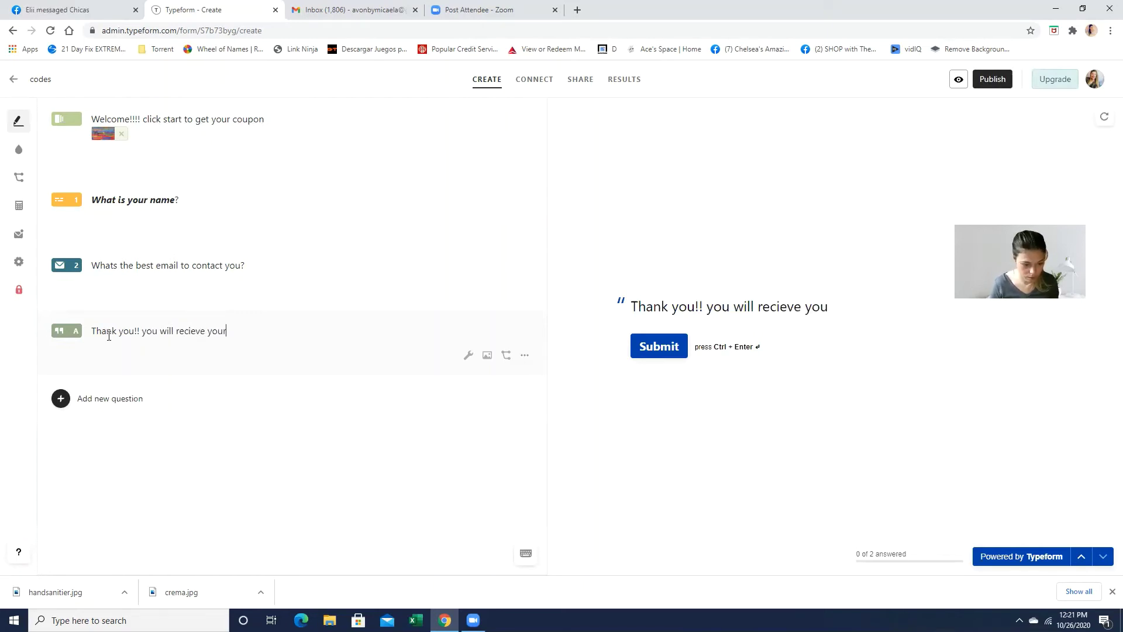
text( coupon)
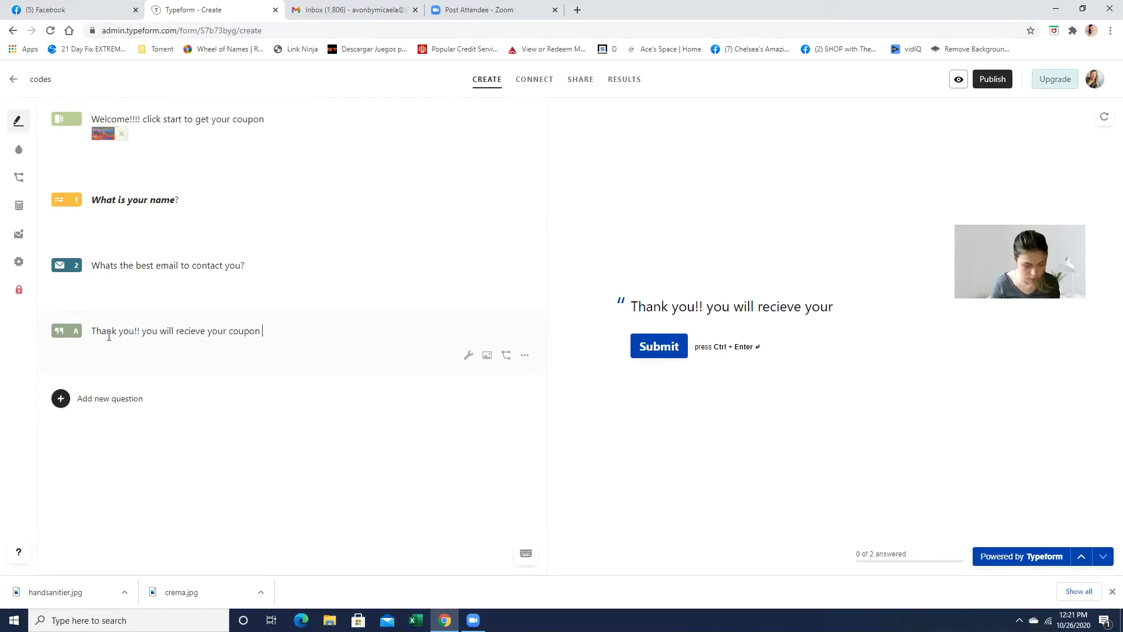
text( code with )
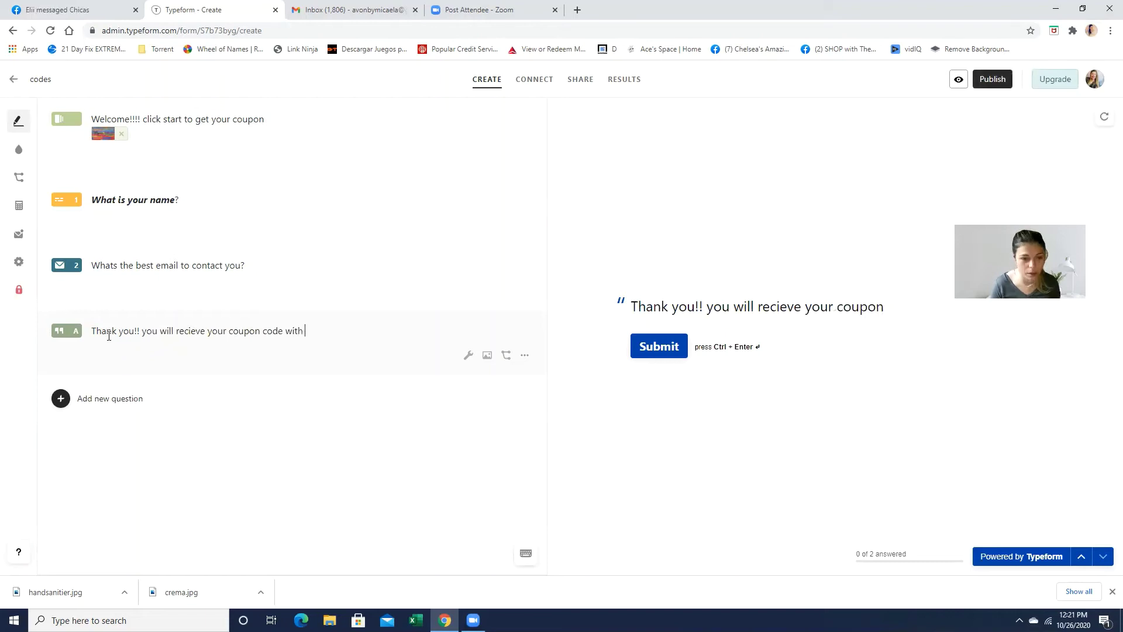
text(in 24 hours.)
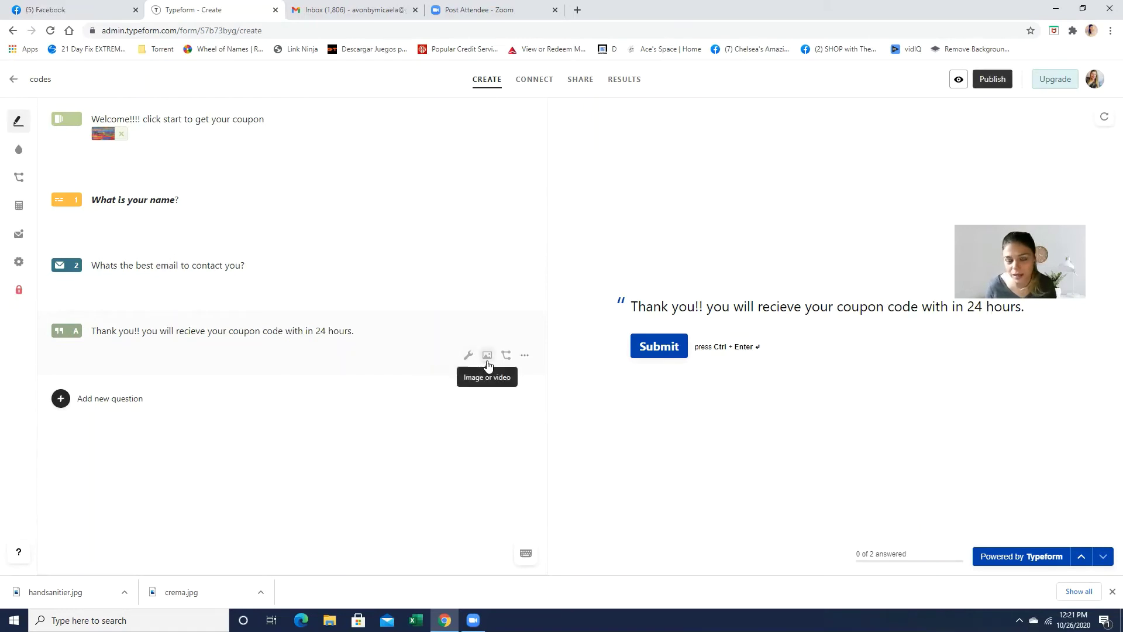
Step: Add the Unsplash photo of a dog holding a THANK YOU! card to the thank-you statement
click(487, 362)
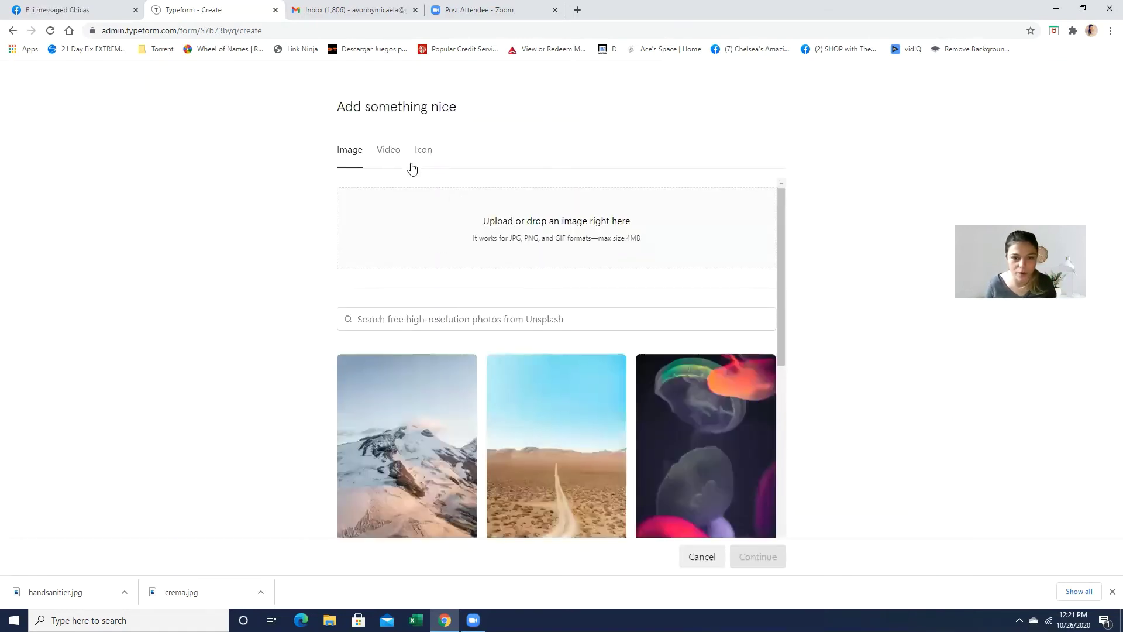
click(389, 323)
text(thank you)
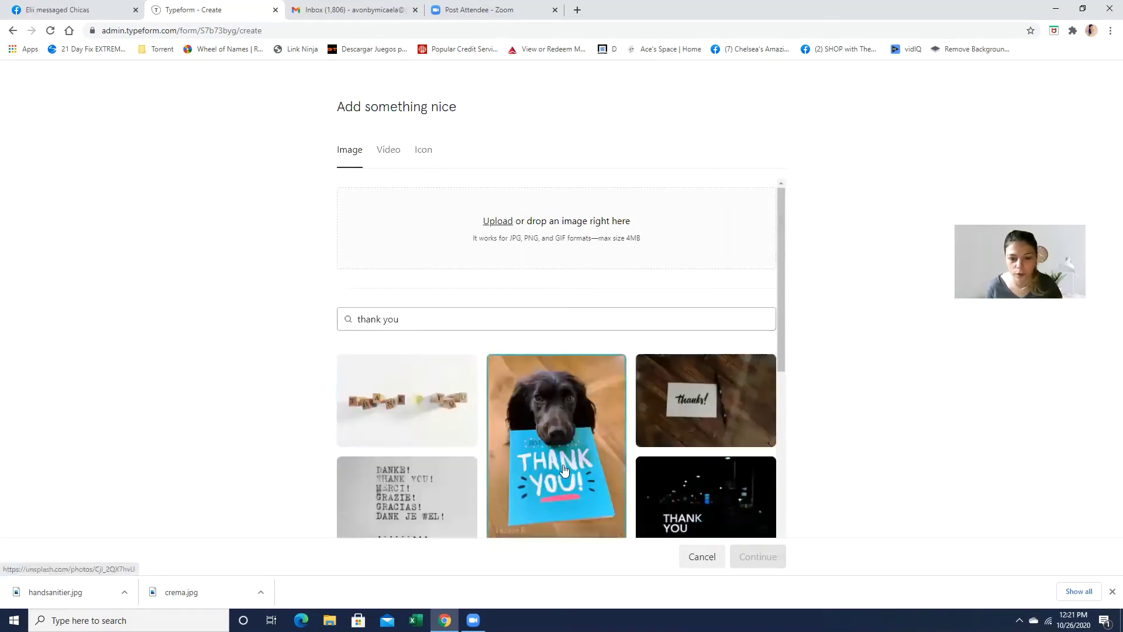
click(563, 470)
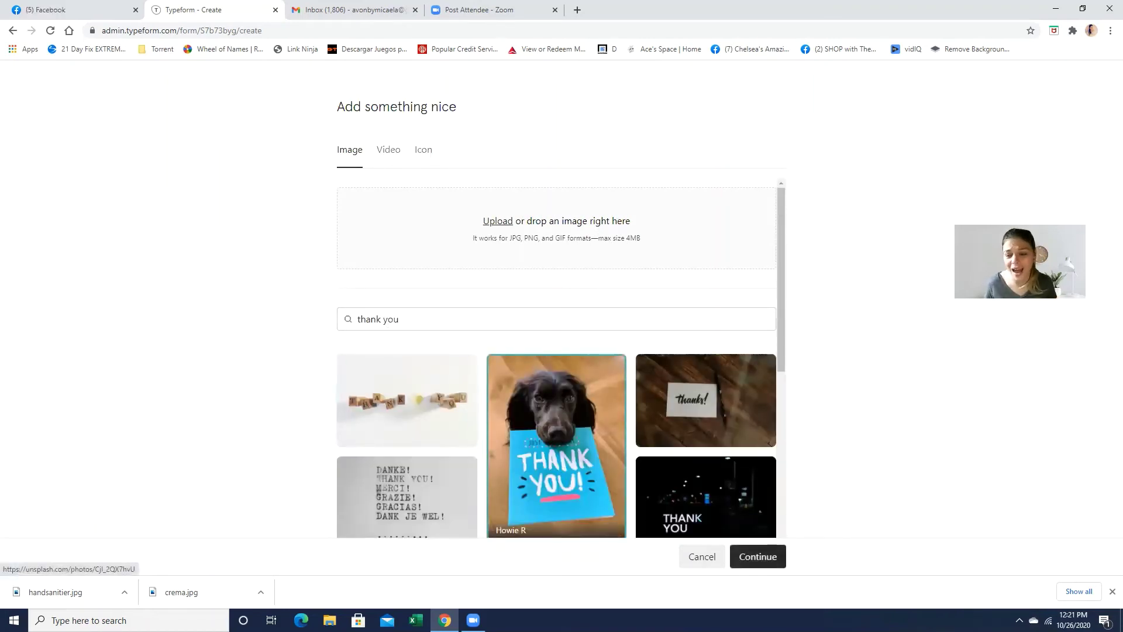
click(766, 555)
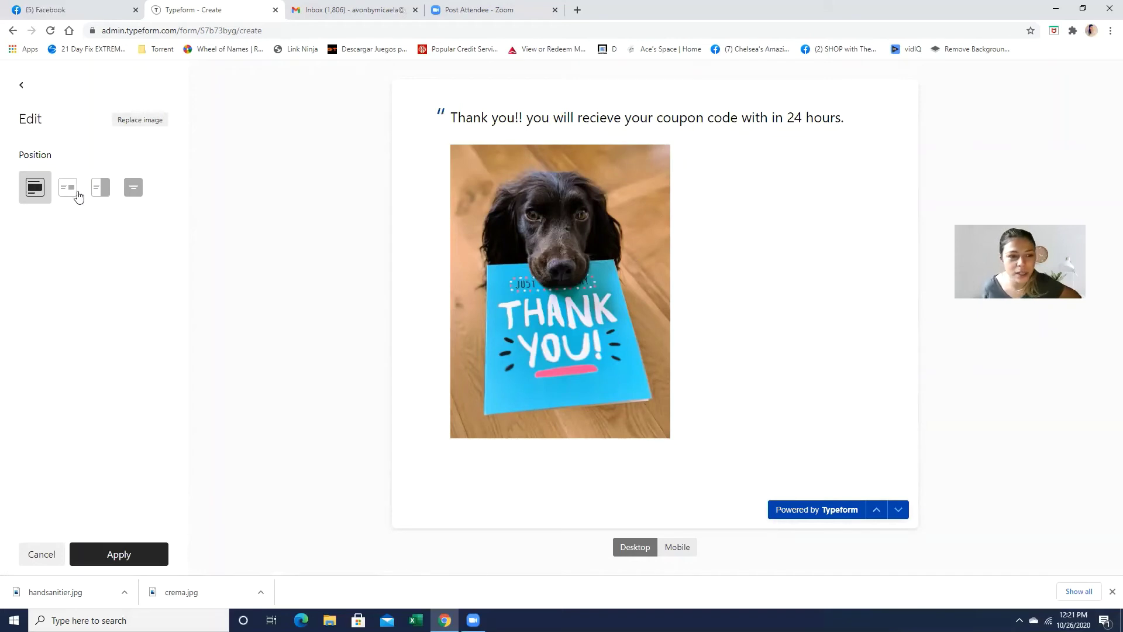
Step: Apply the Split layout to the photo and publish the codes form
click(68, 199)
click(102, 188)
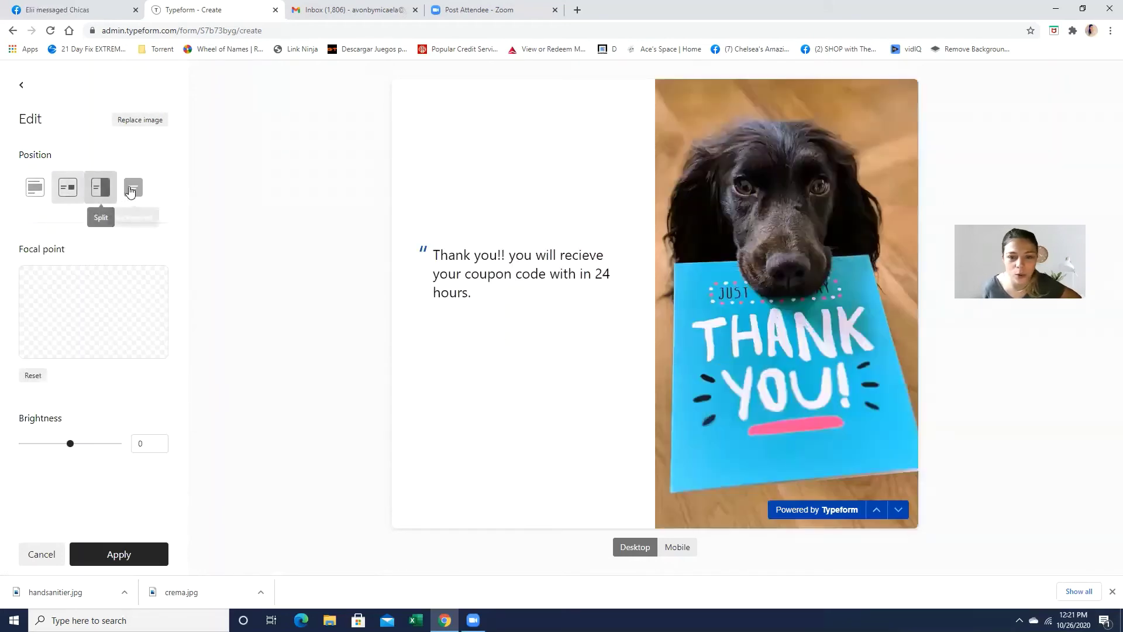
click(137, 191)
click(99, 190)
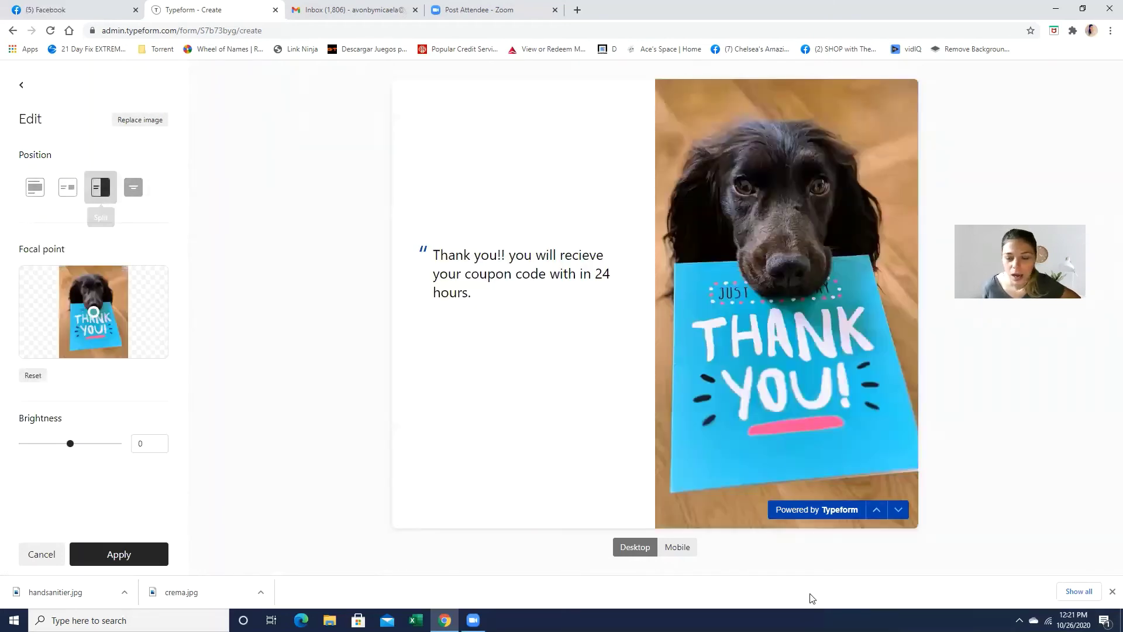
click(117, 553)
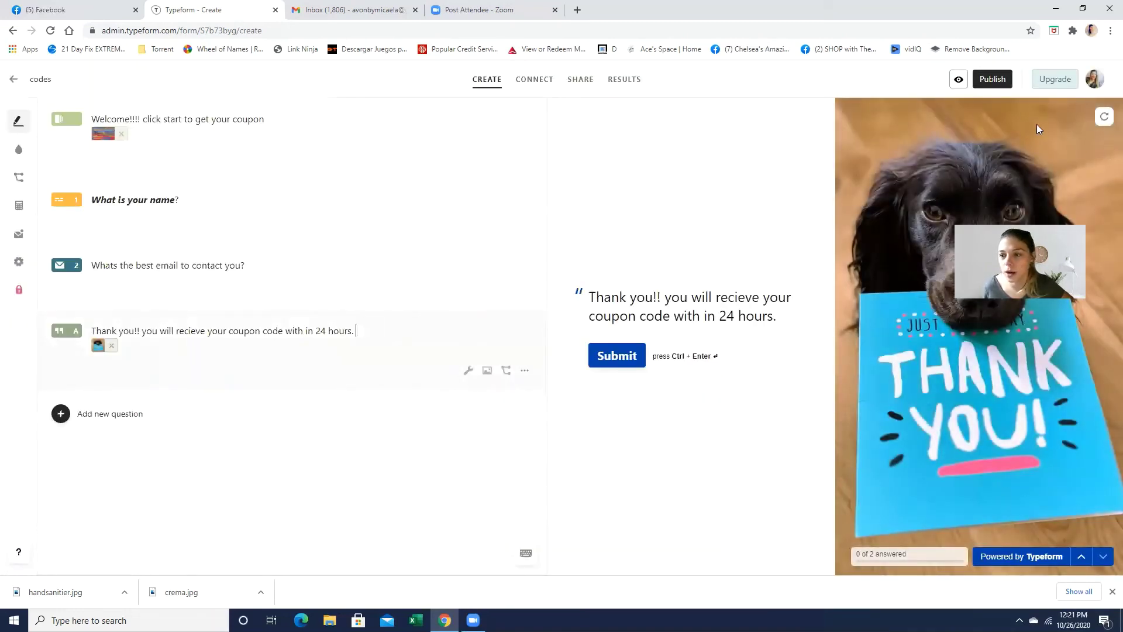
click(986, 80)
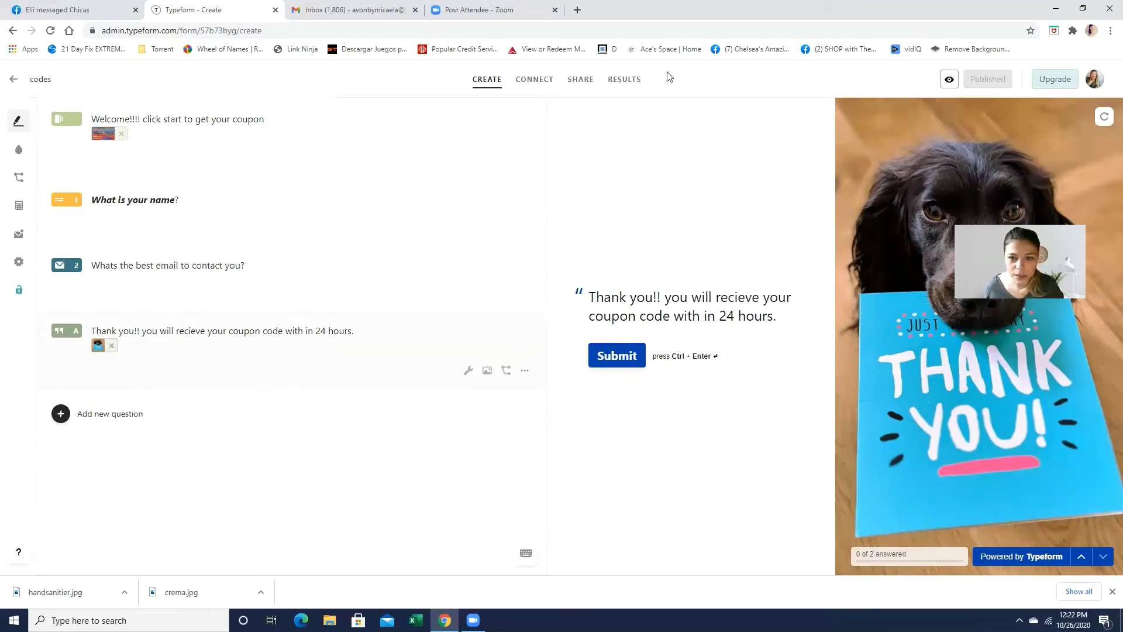
click(575, 81)
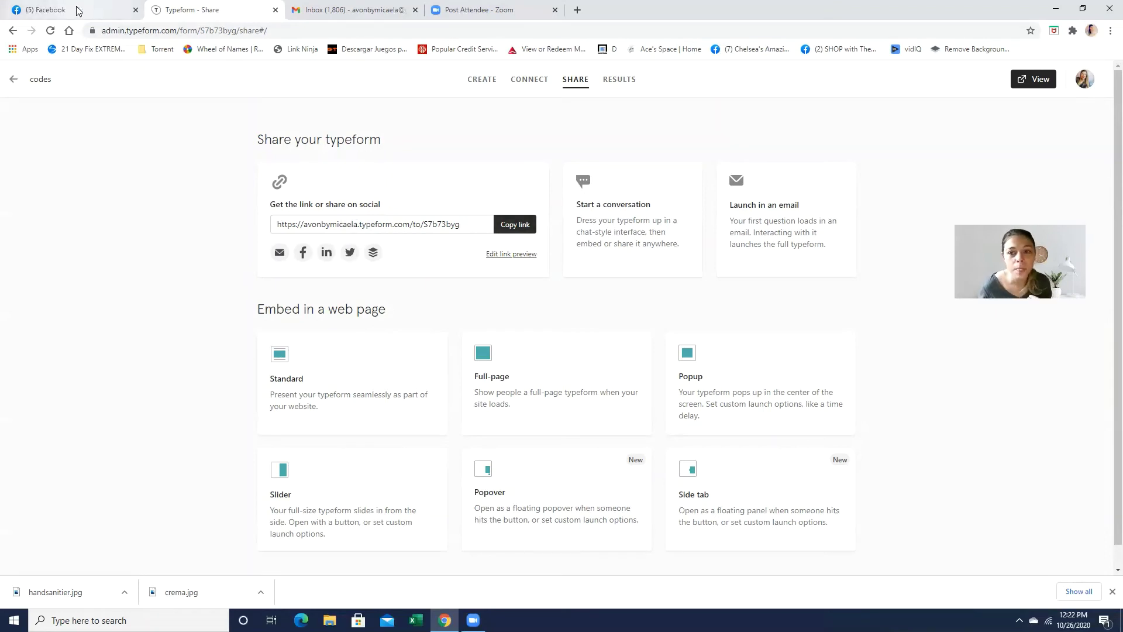
Step: Review the codes form's Results insights (zero views, starts and responses), then return to the workspace
click(623, 80)
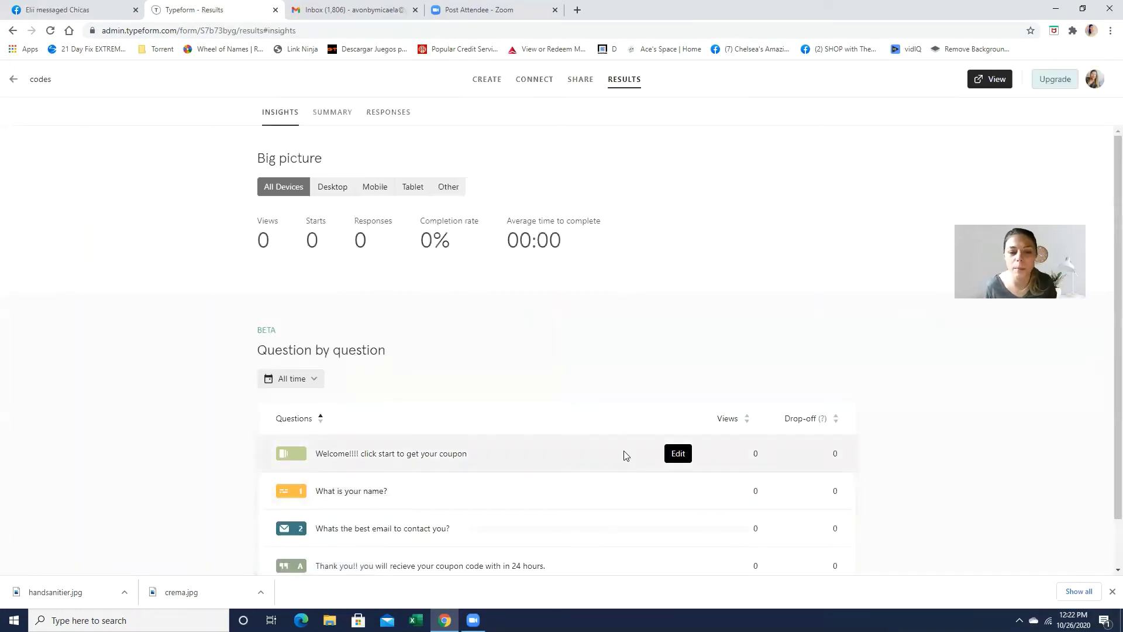
scroll(624, 454, down, 1)
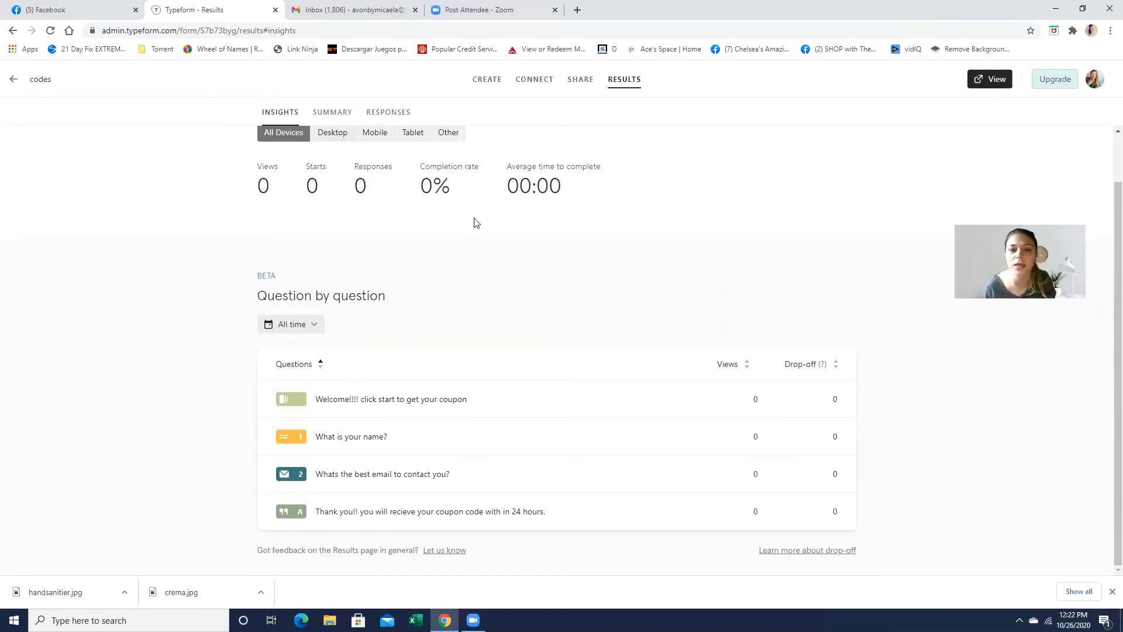
scroll(264, 185, up, 1)
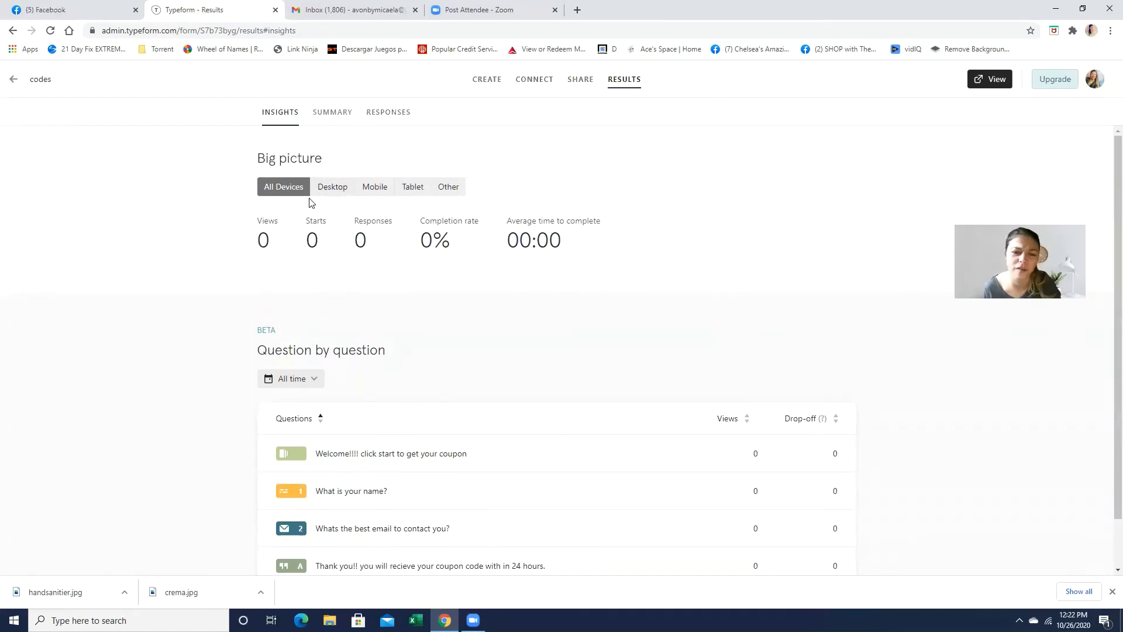
click(9, 80)
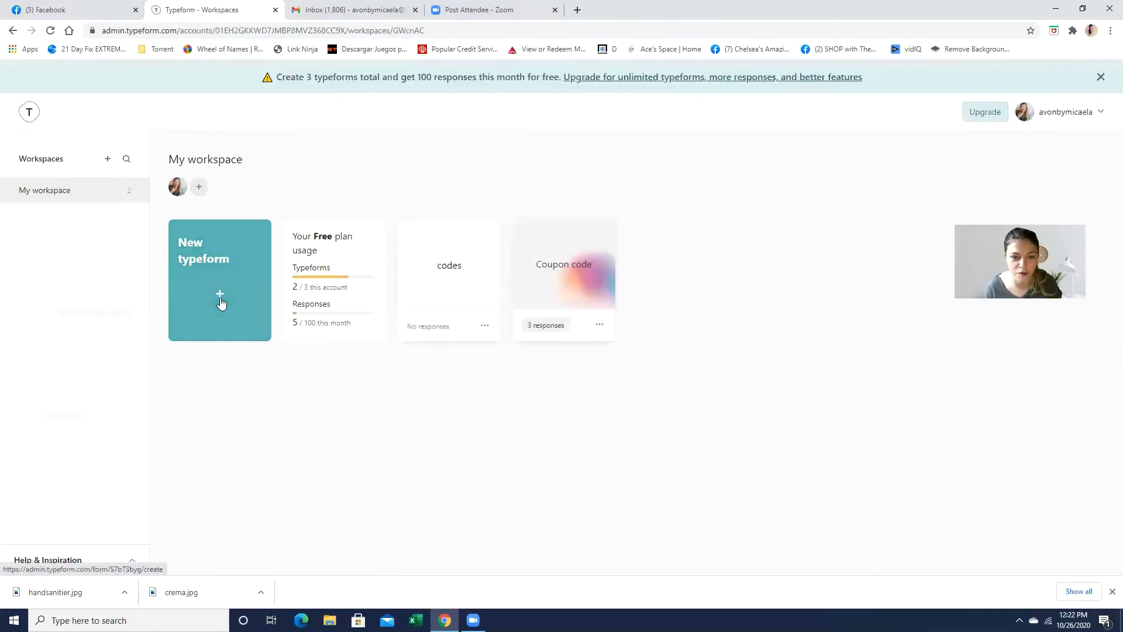
Step: Copy the Coupon code form's public share link and load it in the browser address bar
click(548, 295)
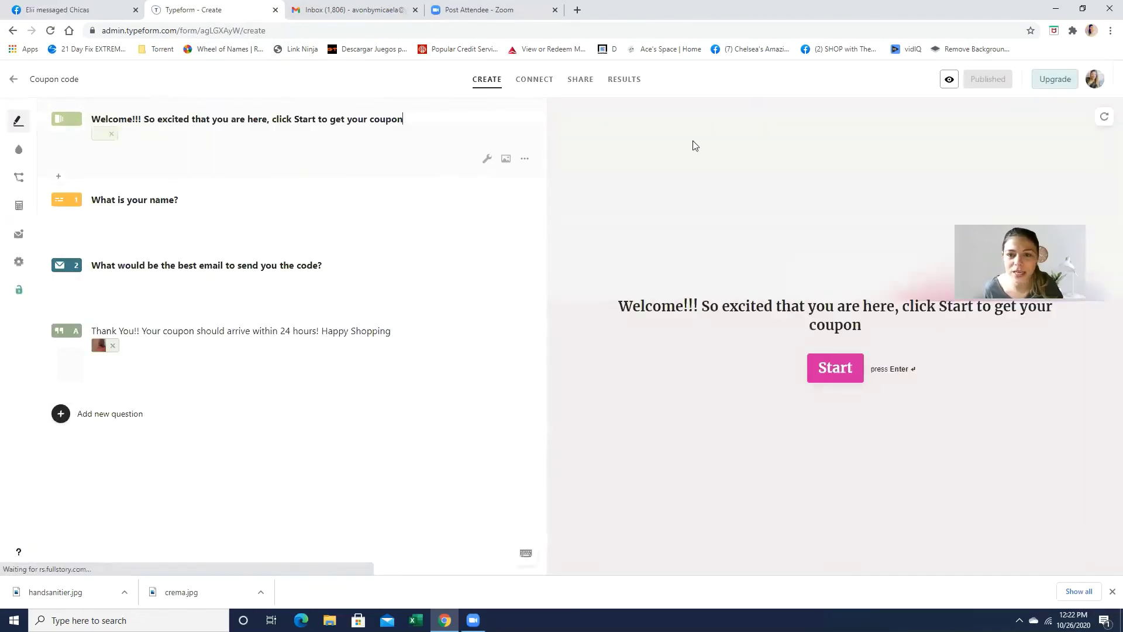
click(578, 79)
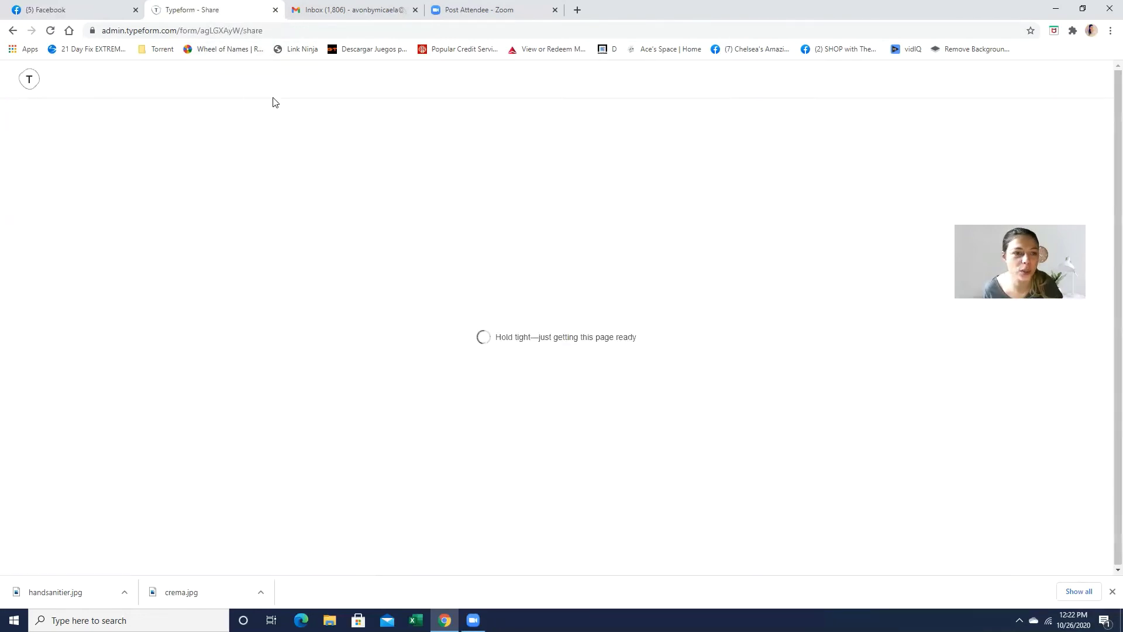
click(504, 228)
click(298, 31)
right_click(298, 32)
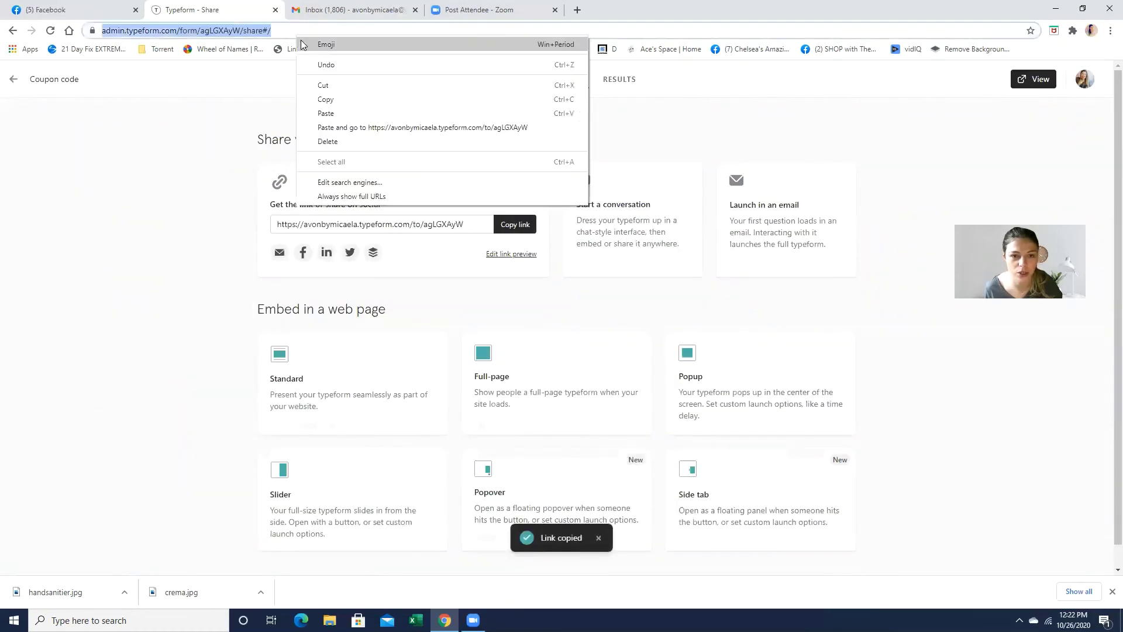
click(345, 115)
key(Return)
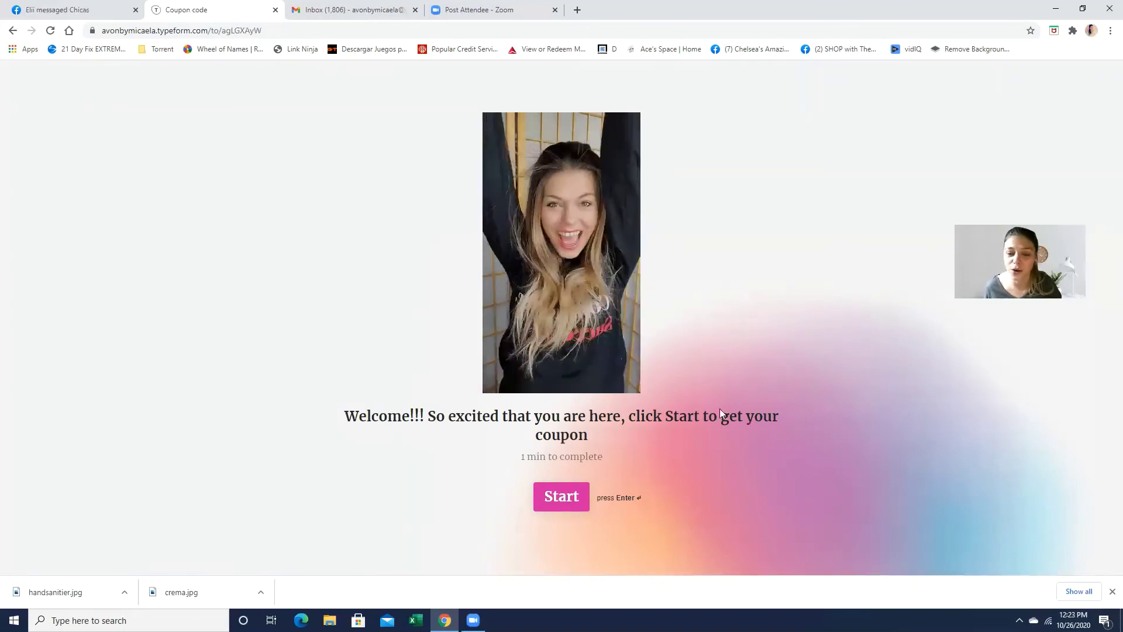
Step: Fill in a name and an email address on the live Coupon code form, then submit it
click(562, 502)
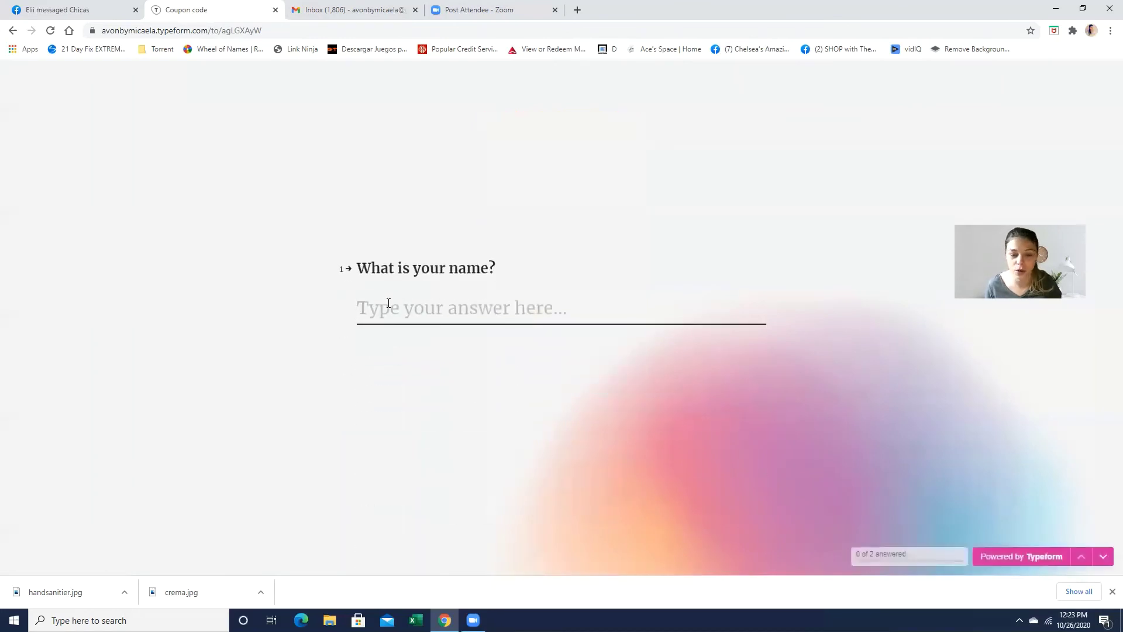
text(micaela)
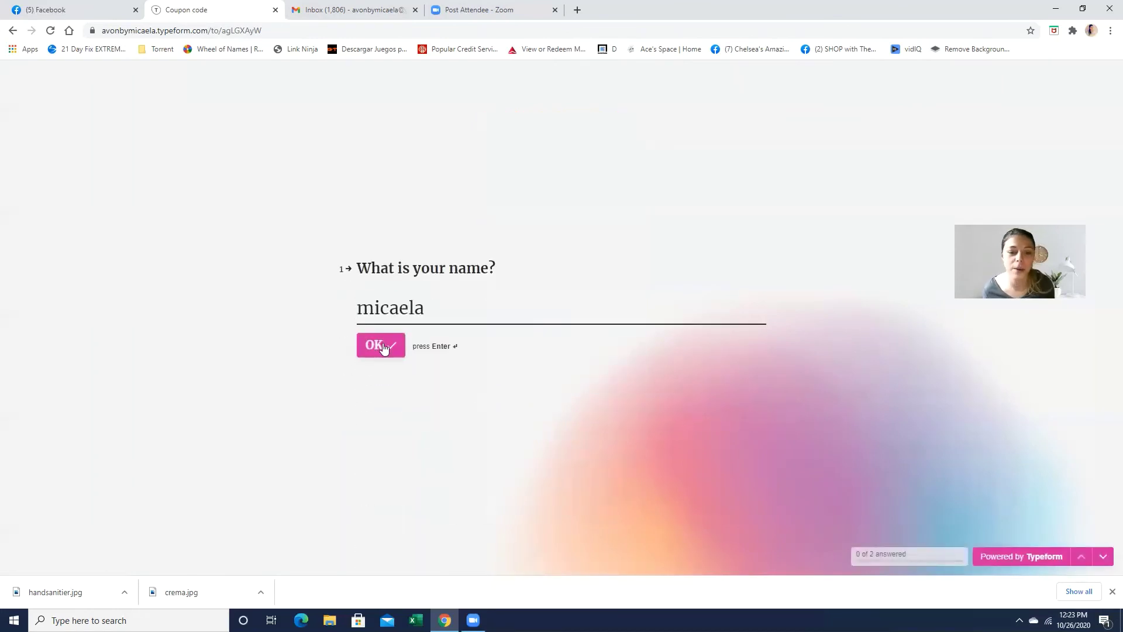
click(382, 350)
click(440, 308)
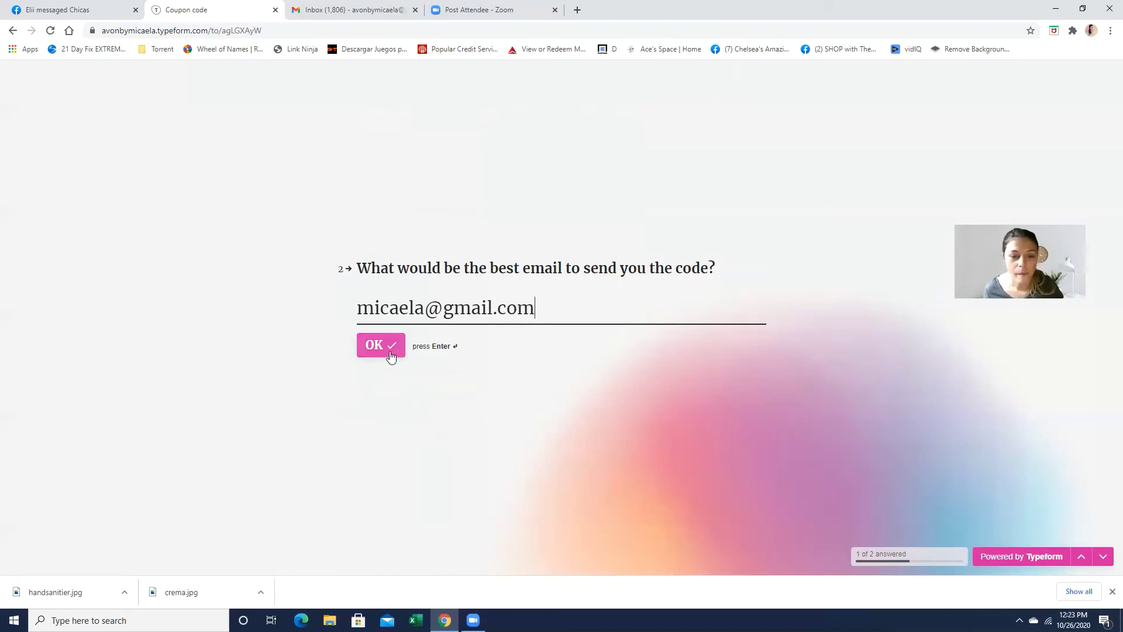
click(389, 352)
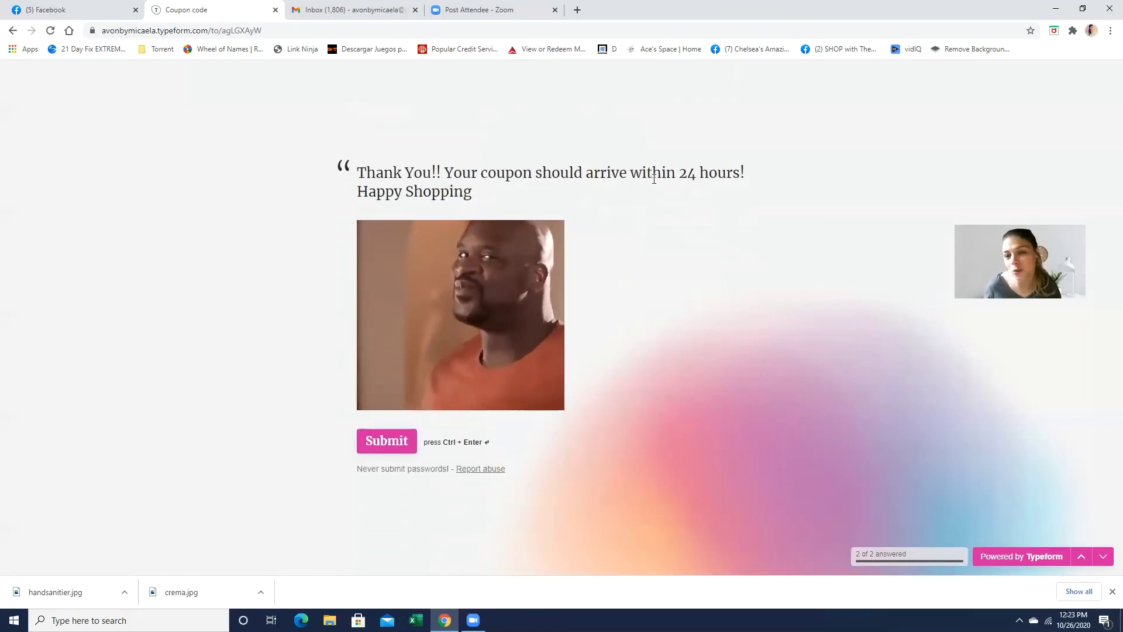
click(381, 449)
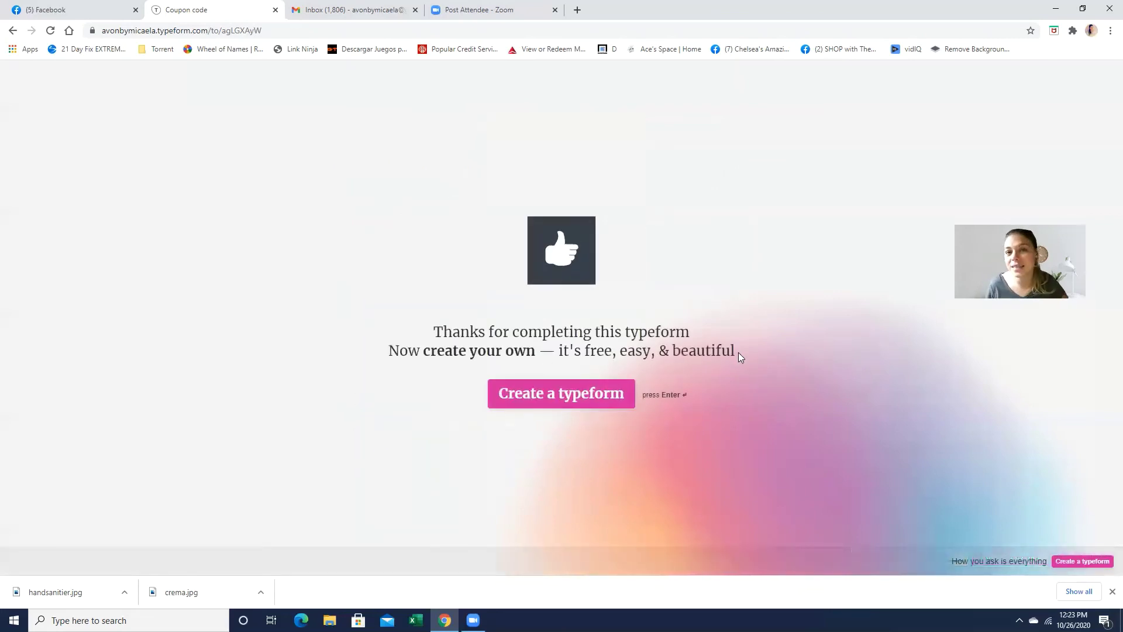